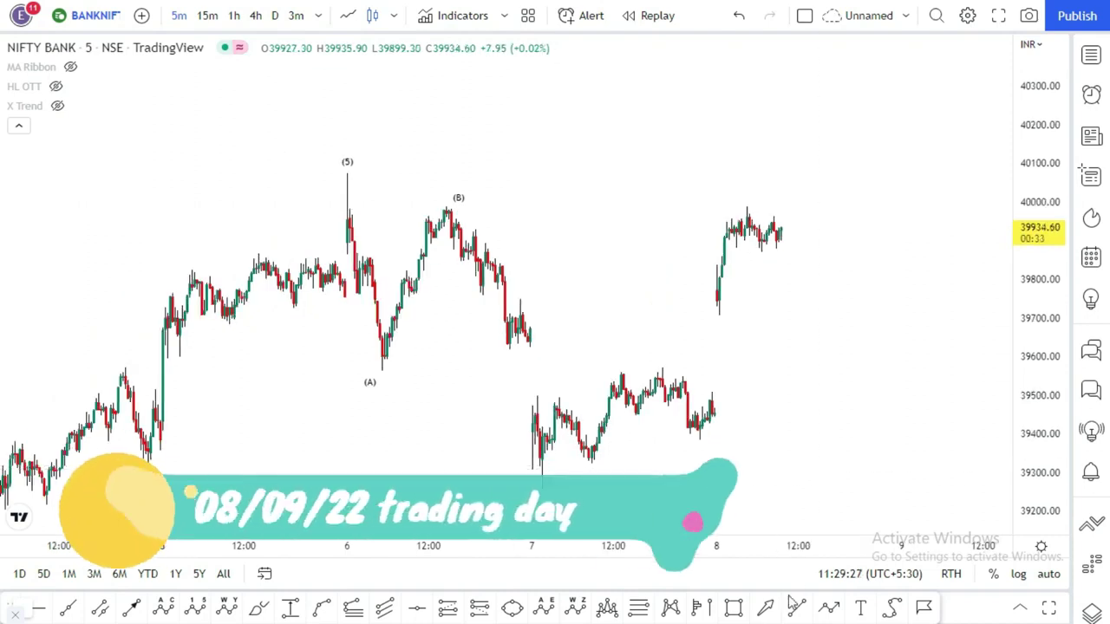
- Draw two trend lines bounding the 7 September price swing, the upper from 39,496.30 to 39,588.75 and the lower from the 39,321.85 low
{"action": "left_click", "coordinate": [536, 397]}
{"action": "left_click", "coordinate": [666, 360]}
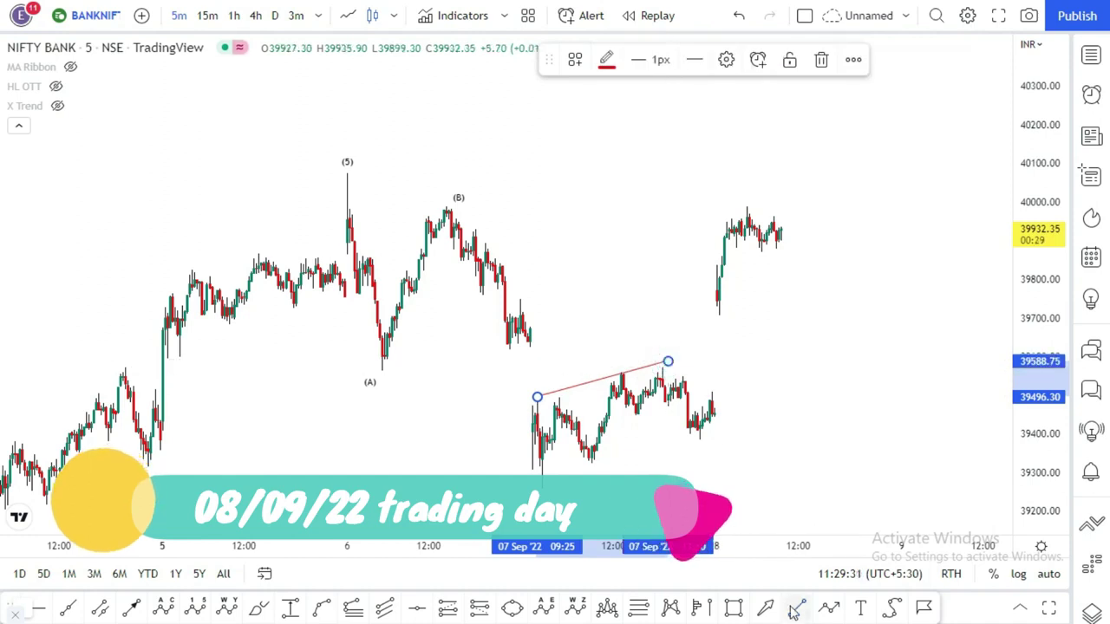
{"action": "left_click", "coordinate": [651, 511]}
{"action": "left_click", "coordinate": [587, 463]}
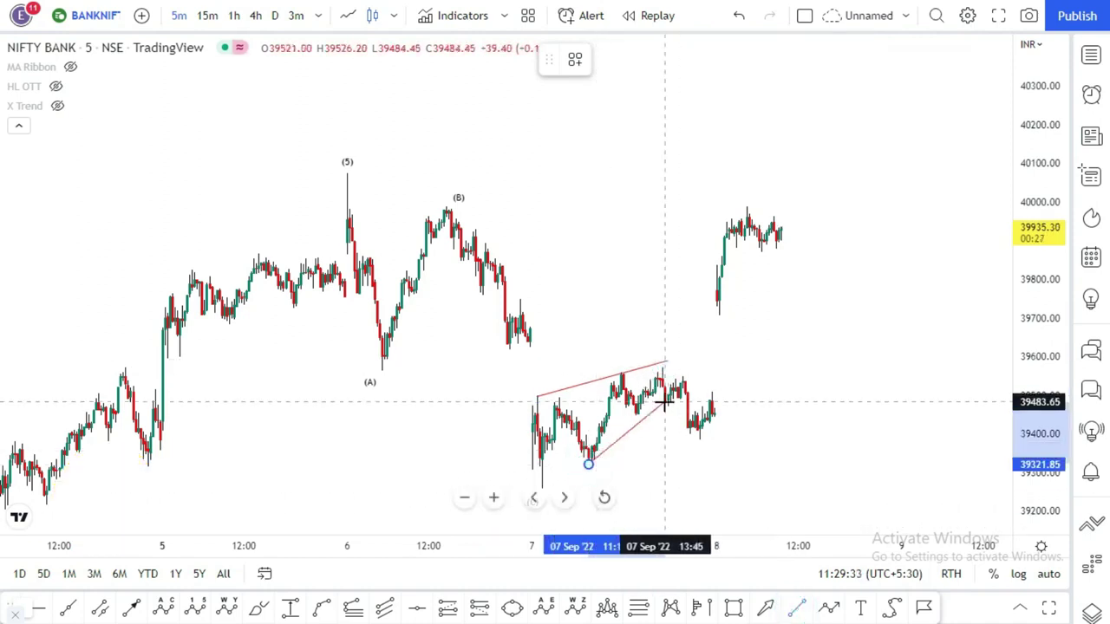
{"action": "left_click", "coordinate": [663, 364]}
- Draw an Elliott ABC correction from the 40,051.15 high through A at 39,588.75 and B at 39,977.60 to C at 39,262.95
{"action": "left_click", "coordinate": [346, 182]}
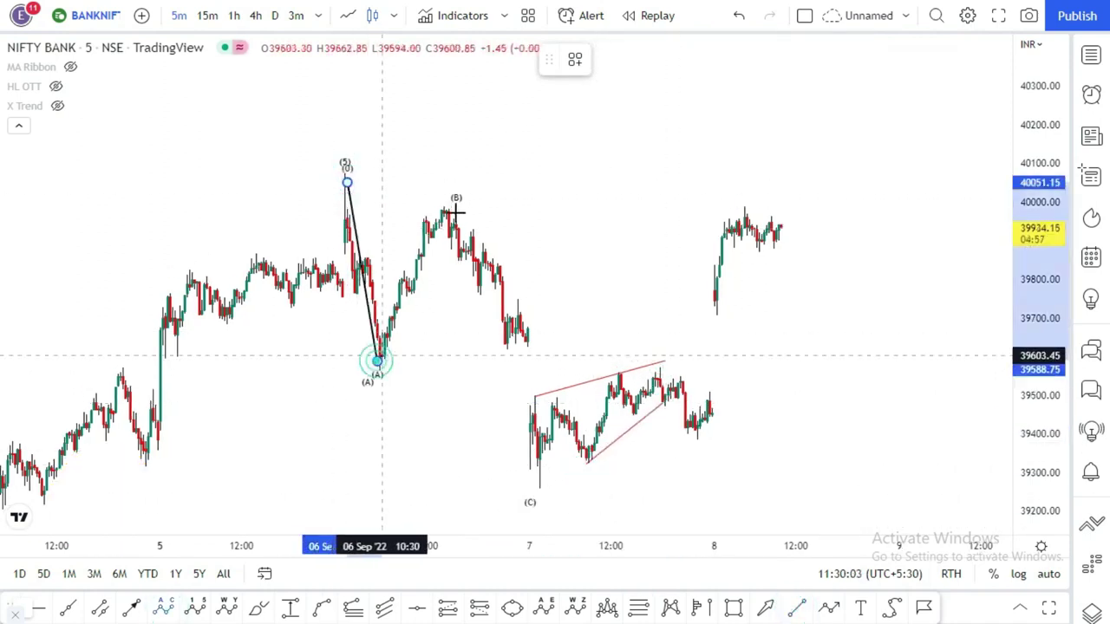
{"action": "left_click", "coordinate": [377, 360]}
{"action": "left_click", "coordinate": [446, 212]}
{"action": "left_click", "coordinate": [531, 487]}
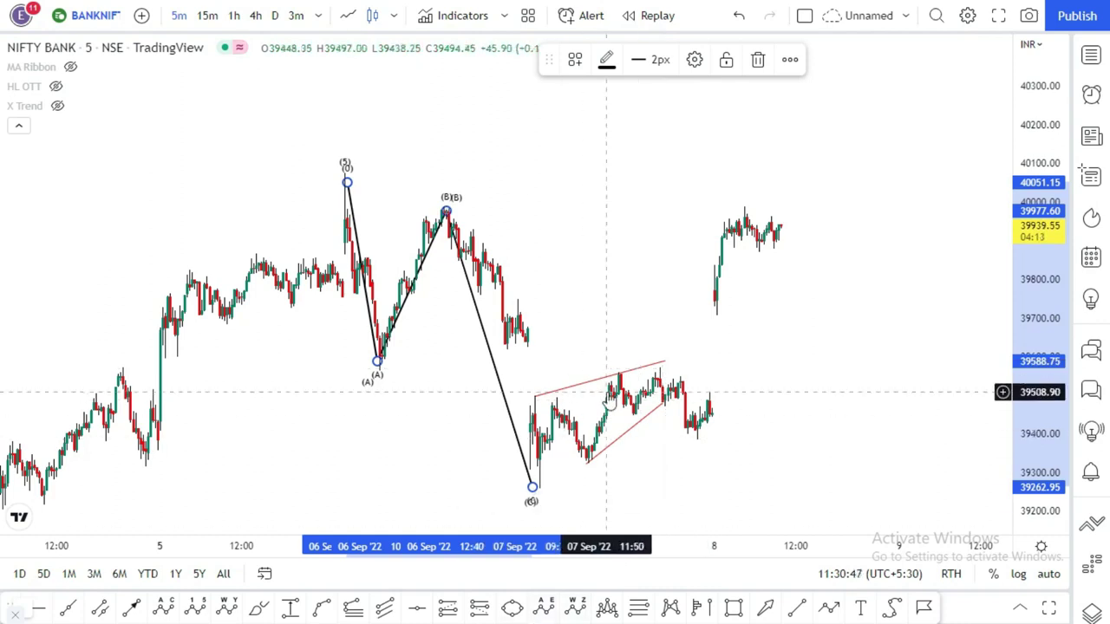
- Draw a trend-based Fibonacci extension from the 39,258.25 low to the 39,572.05 high and back to the 39,384.05 low
{"action": "left_click", "coordinate": [538, 475]}
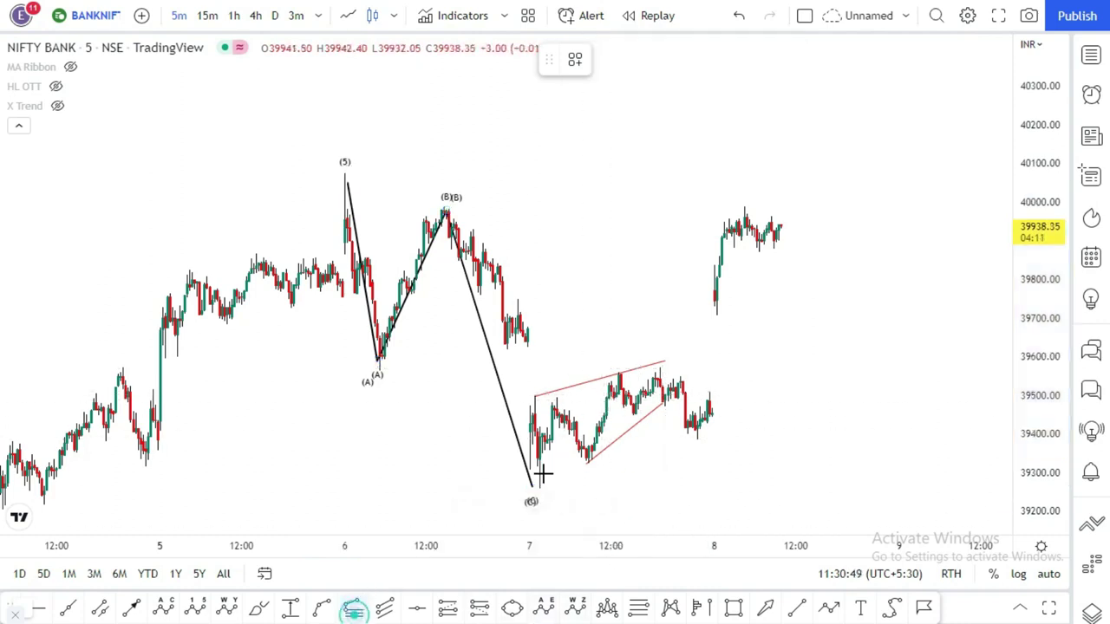
{"action": "left_click", "coordinate": [533, 486]}
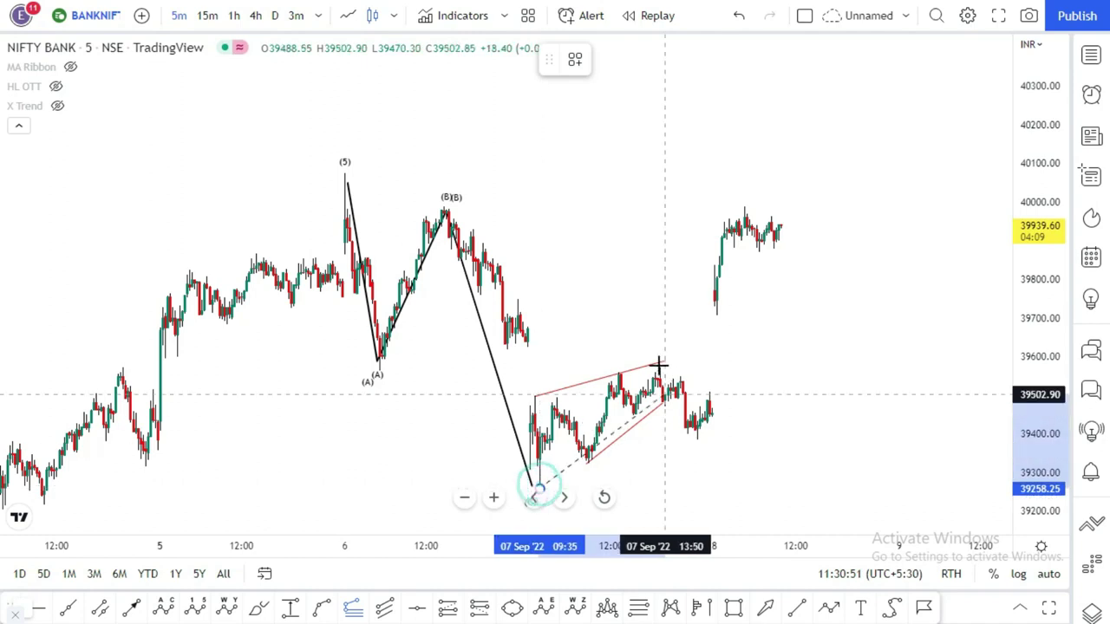
{"action": "left_click", "coordinate": [659, 368]}
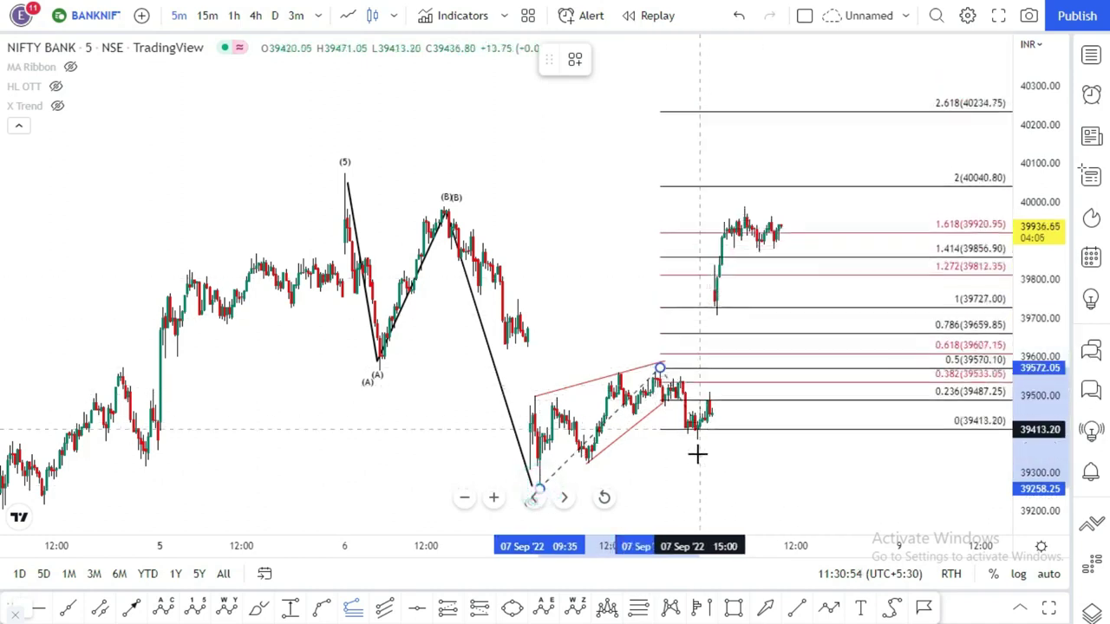
{"action": "left_click", "coordinate": [696, 439]}
- Mark the 8 September opening candles with a rectangle starting at 39,735.90, around the extension's 1 level
{"action": "key", "text": "alt+shift+r"}
{"action": "left_click", "coordinate": [689, 301]}
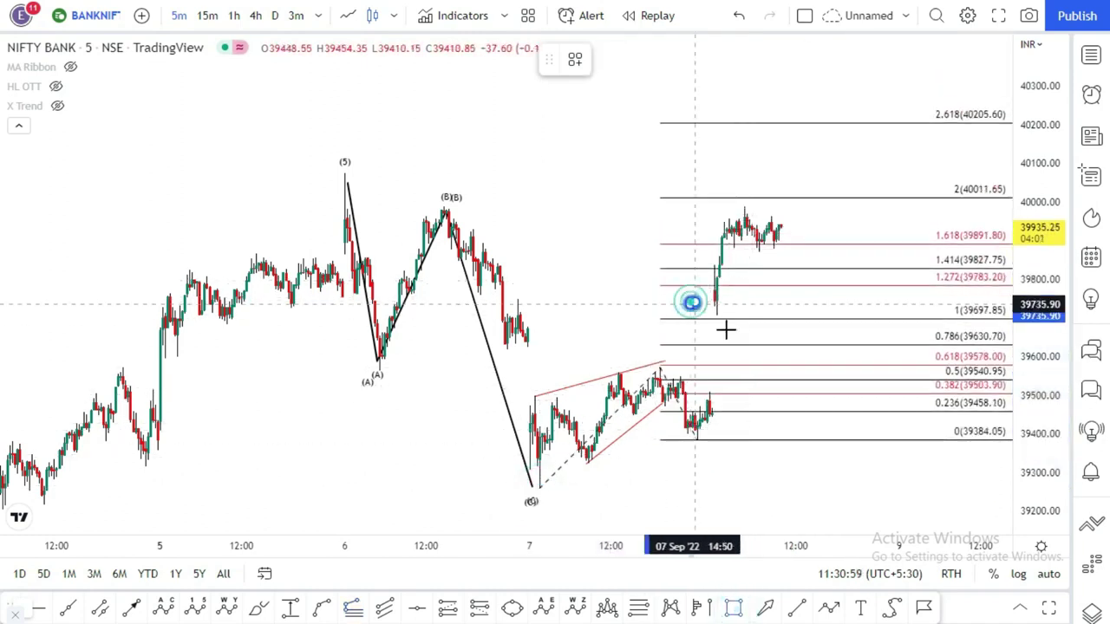
{"action": "left_click", "coordinate": [760, 324]}
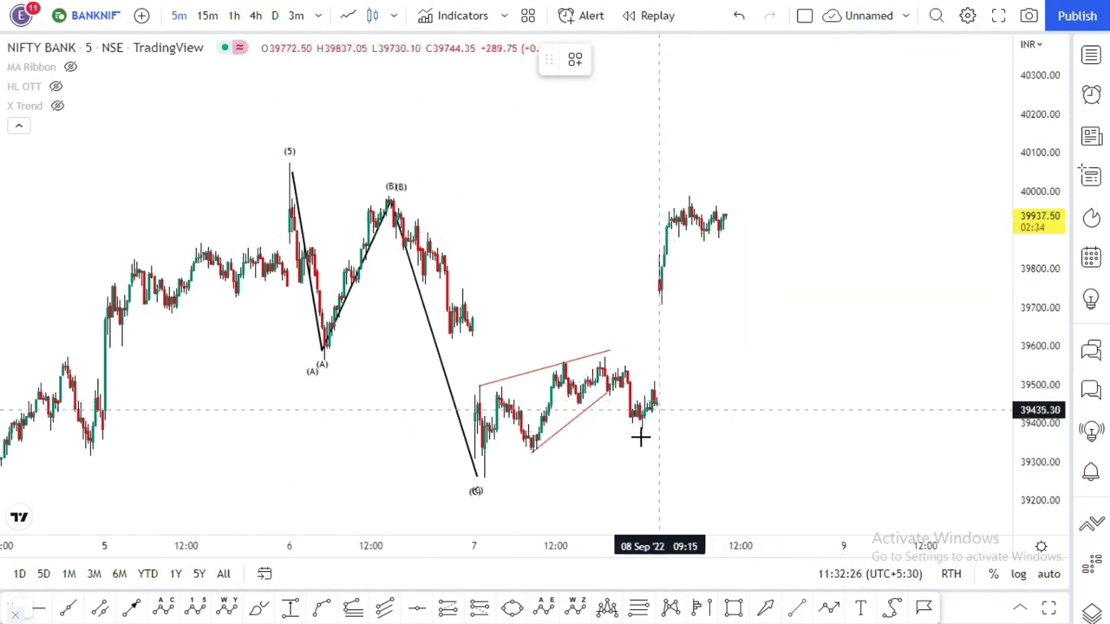
- Draw a steep trend line from 39,365.95 up to 39,979.70 and a small rectangle between 39,851.50 and 39,830.45 below the latest candles
{"action": "left_click", "coordinate": [641, 437]}
{"action": "left_click", "coordinate": [703, 200]}
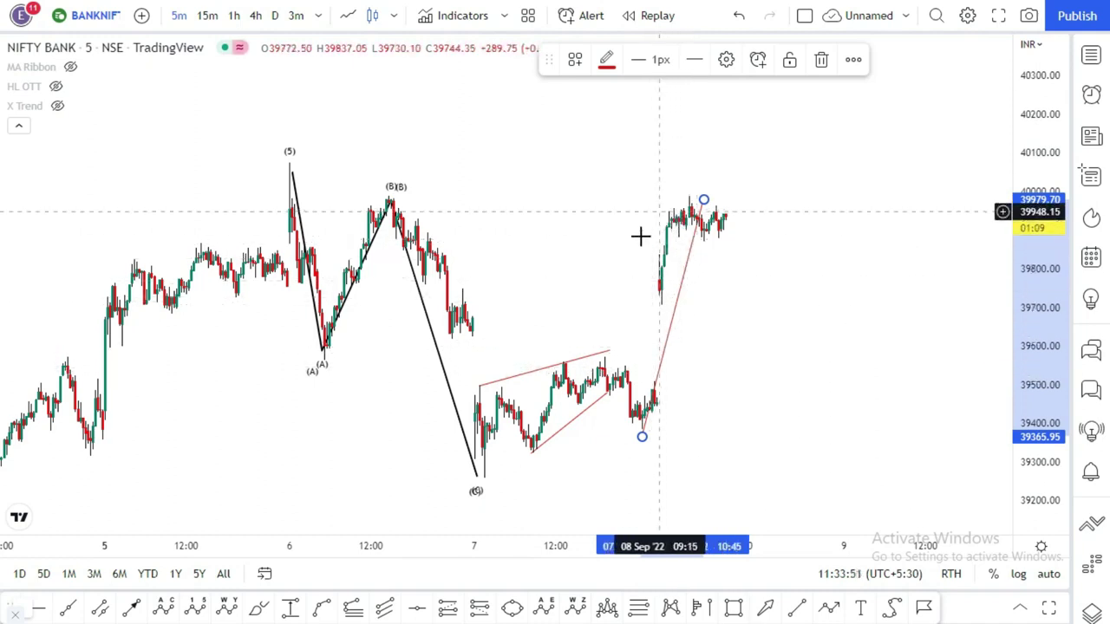
{"action": "left_click", "coordinate": [743, 367]}
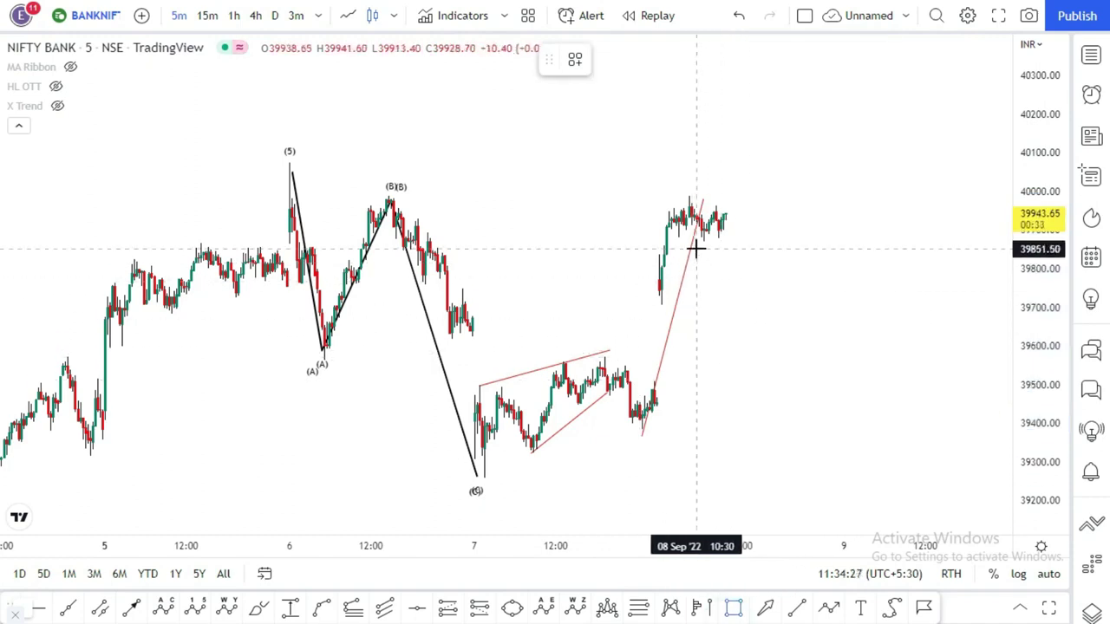
{"action": "left_click_drag", "start_coordinate": [694, 249], "coordinate": [724, 255]}
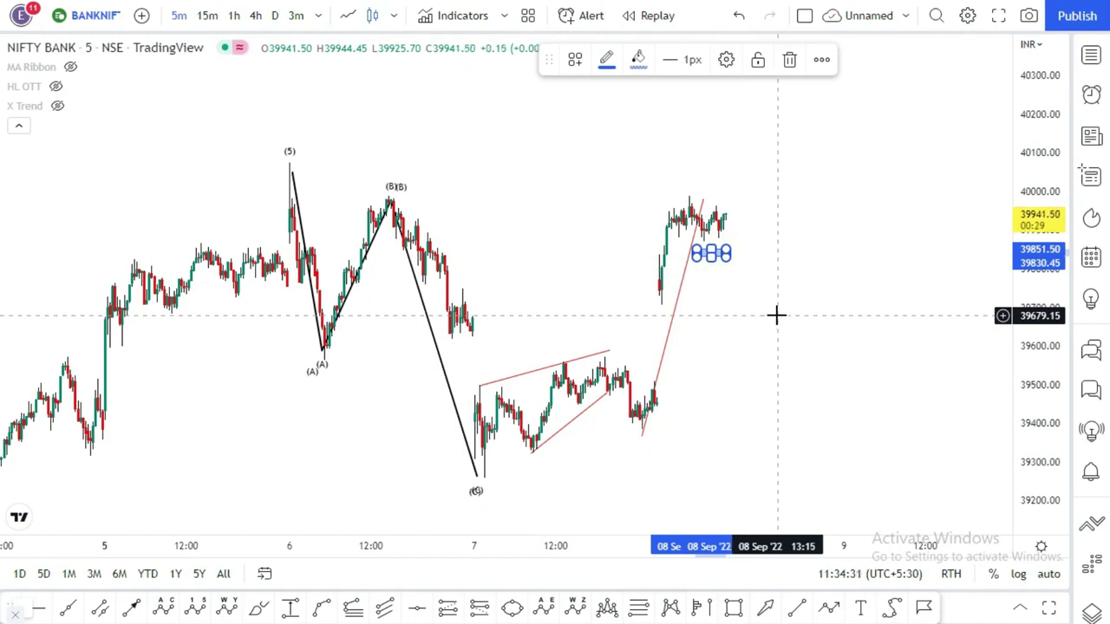
{"action": "left_click", "coordinate": [734, 263]}
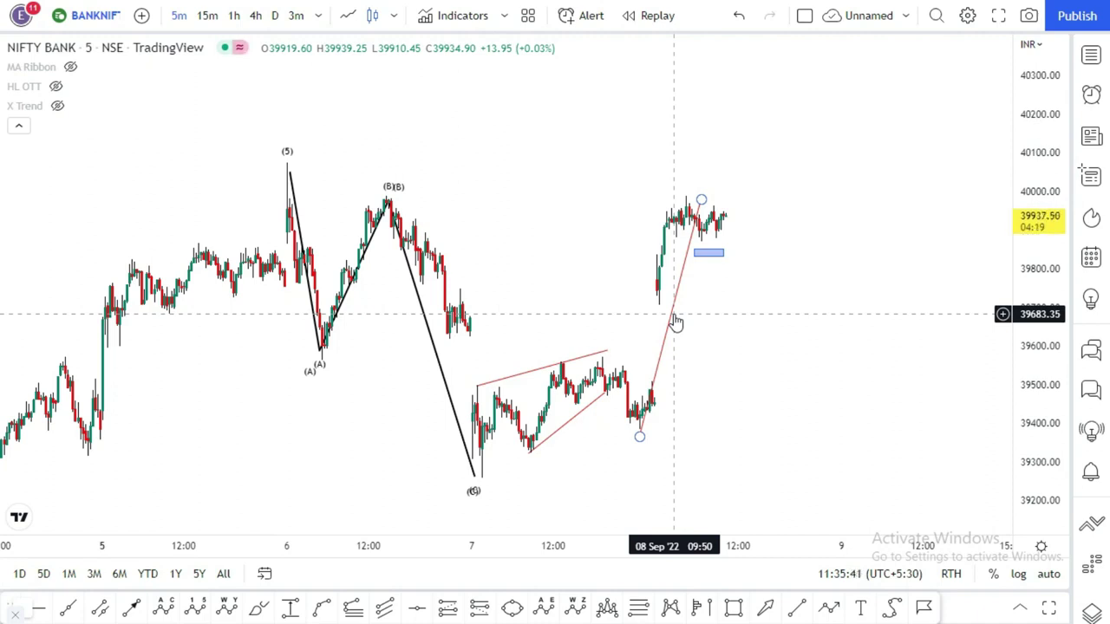
- Move the steep trend line's upper end to 39,988.10 and draw a descending trend line from that high to 39,939.75
{"action": "mouse_move", "coordinate": [701, 200]}
{"action": "left_mouse_down"}
{"action": "mouse_move", "coordinate": [694, 233]}
{"action": "mouse_move", "coordinate": [681, 198]}
{"action": "left_mouse_up"}
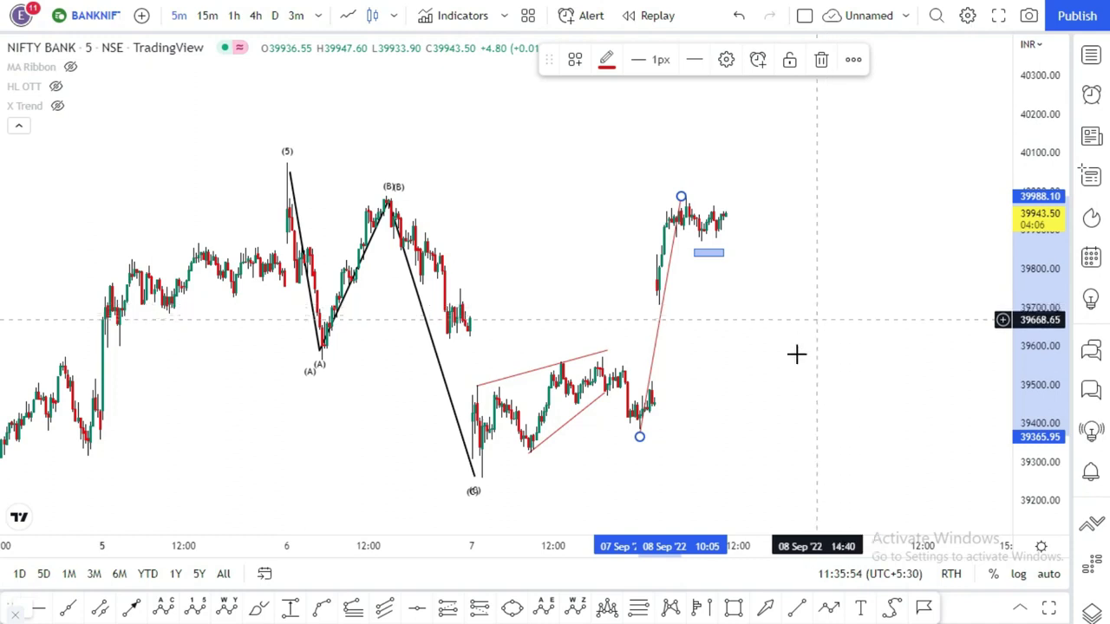
{"action": "left_click", "coordinate": [796, 608]}
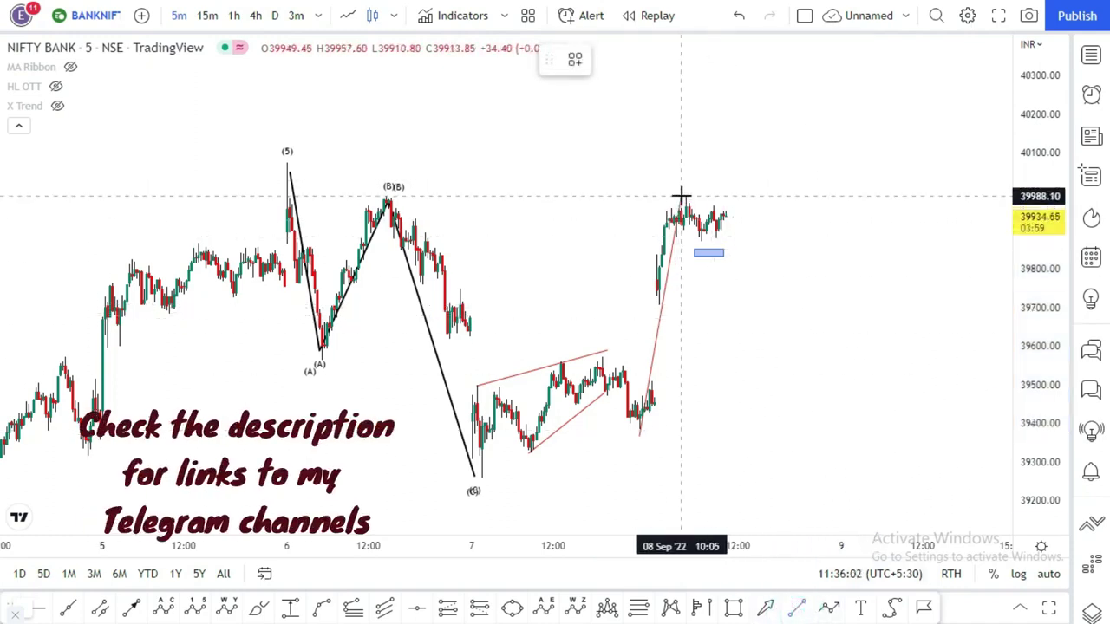
{"action": "left_click", "coordinate": [682, 197]}
{"action": "left_click", "coordinate": [739, 214]}
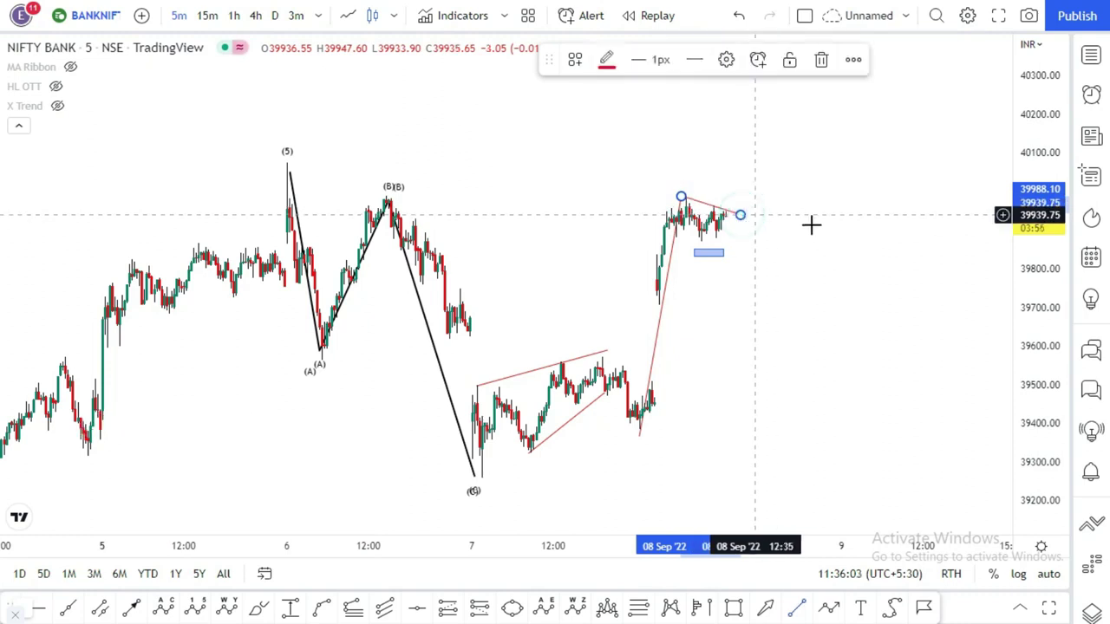
- Draw a Fibonacci retracement over the latest rise, from the 39,384.05 low to the 39,988.15 high
{"action": "left_click", "coordinate": [682, 407]}
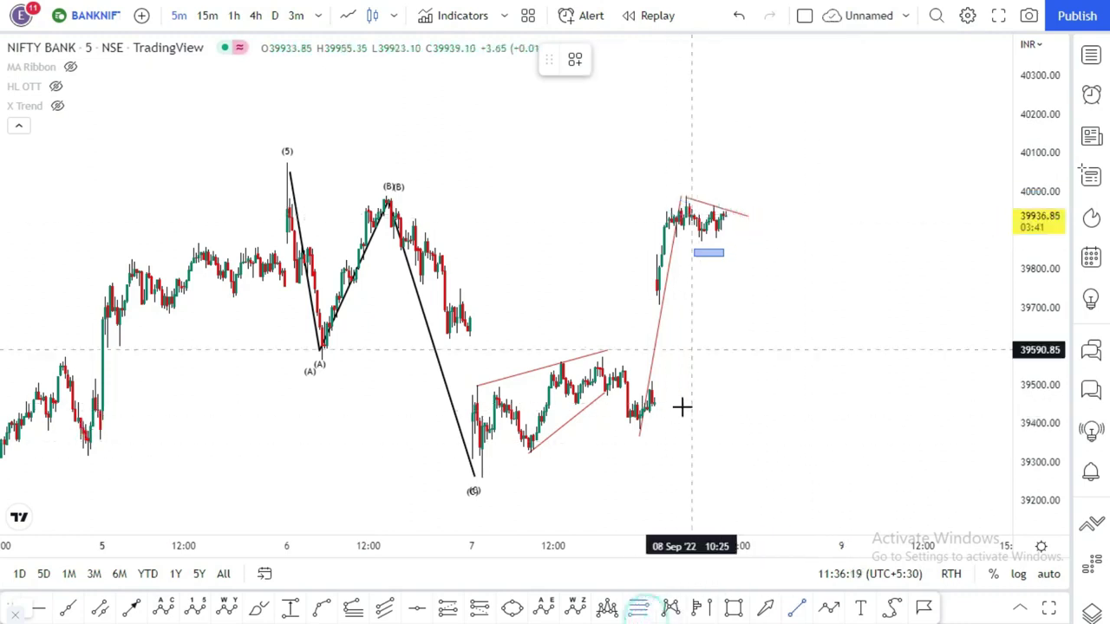
{"action": "left_click", "coordinate": [637, 445]}
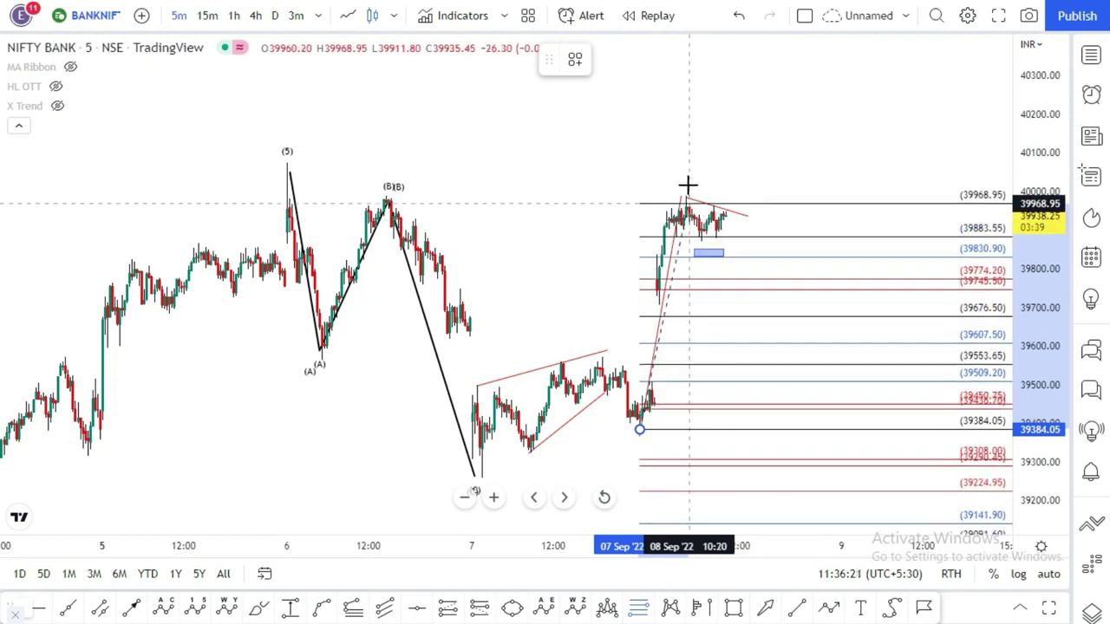
{"action": "left_click", "coordinate": [684, 183]}
{"action": "key", "text": "Escape"}
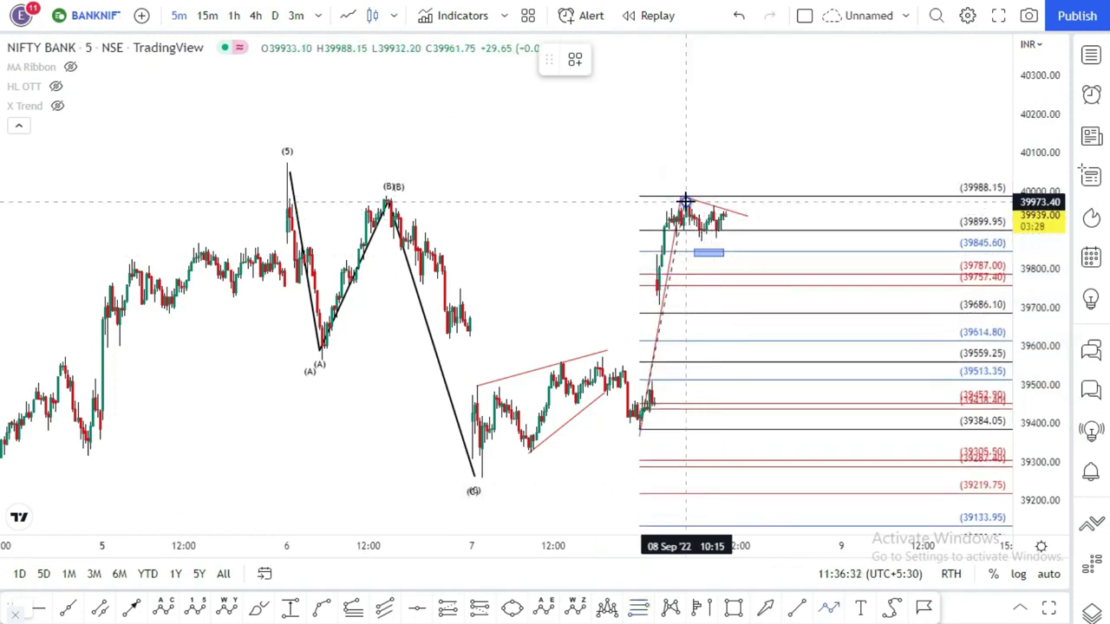
- Draw a zigzag path with an arrowhead from the 8 September high down through two swings to about 39,787
{"action": "left_click", "coordinate": [685, 201]}
{"action": "left_click", "coordinate": [700, 245]}
{"action": "left_click", "coordinate": [720, 212]}
{"action": "left_click", "coordinate": [728, 246]}
{"action": "left_click", "coordinate": [735, 230]}
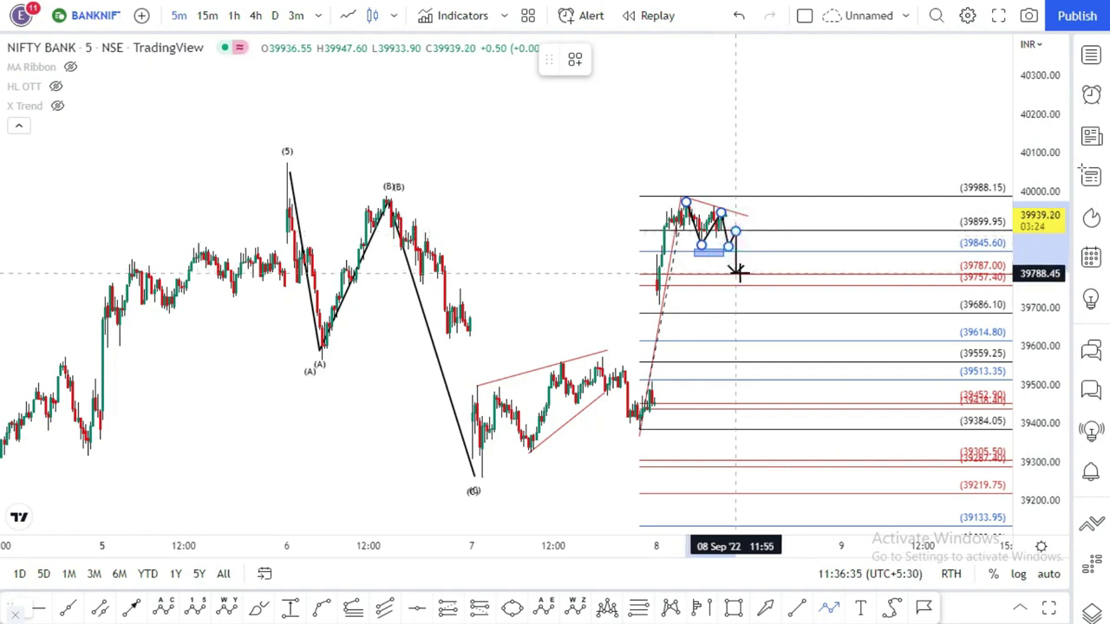
{"action": "left_click", "coordinate": [743, 274]}
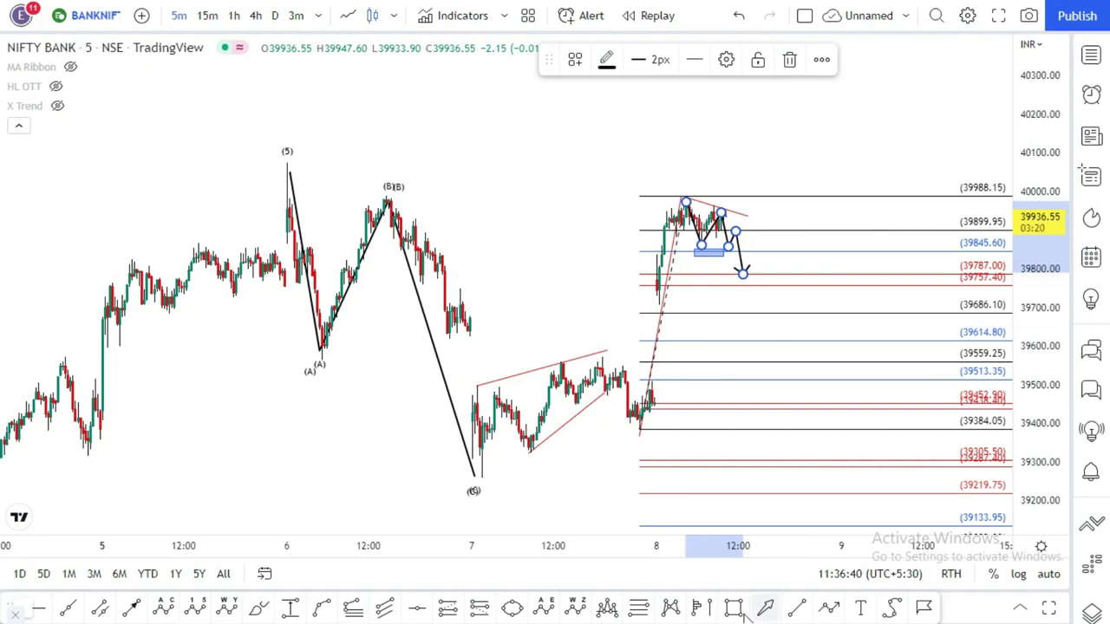
- Add a rectangle around the 39,787.00 and 39,757.40 retracement levels and a large arrow from 39,780 up to 40,213
{"action": "left_click", "coordinate": [742, 298]}
{"action": "mouse_move", "coordinate": [730, 274]}
{"action": "left_mouse_down"}
{"action": "mouse_move", "coordinate": [775, 286]}
{"action": "mouse_move", "coordinate": [694, 205]}
{"action": "mouse_move", "coordinate": [757, 161]}
{"action": "mouse_move", "coordinate": [775, 109]}
{"action": "left_mouse_up"}
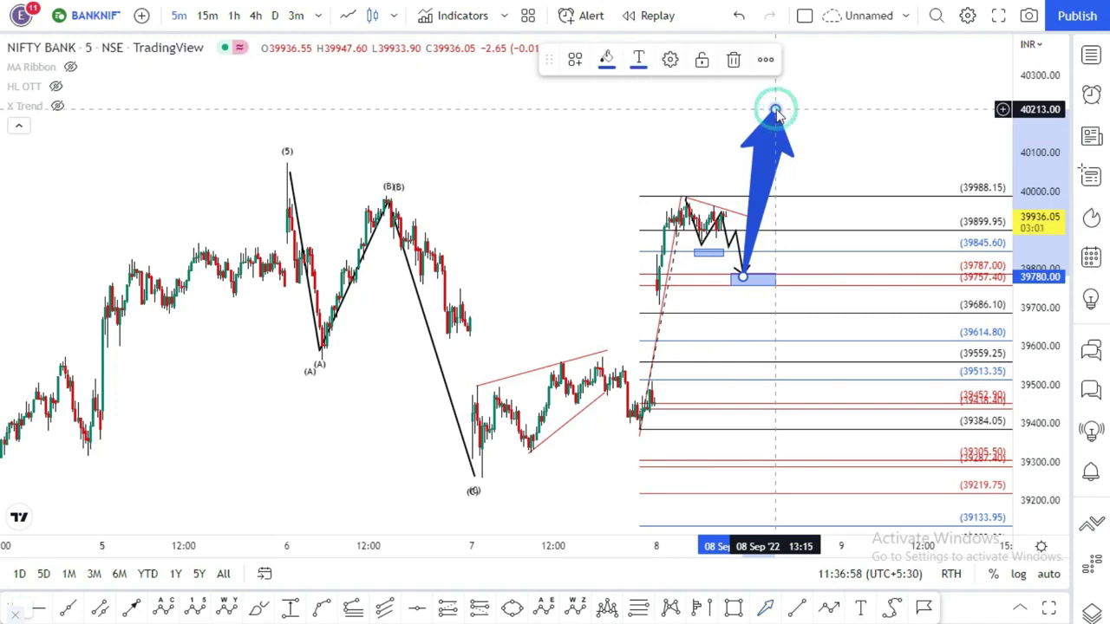
{"action": "left_click", "coordinate": [810, 194]}
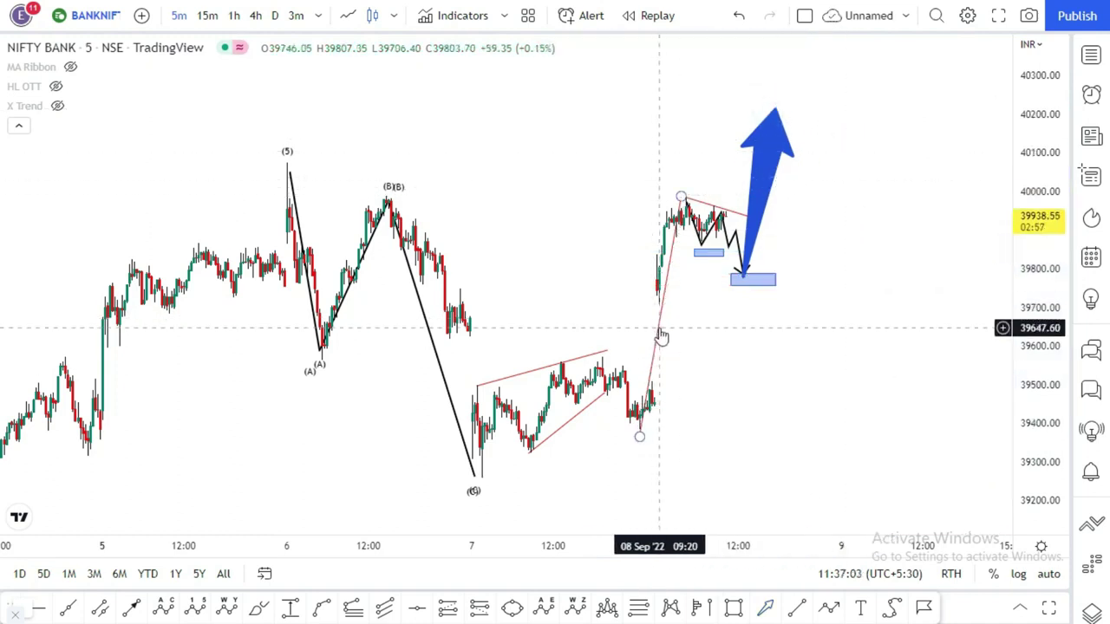
- Duplicate the steep trend line upward from the lower rectangle at 39,773.70 to project the next rise, and delete the copy
{"action": "mouse_move", "coordinate": [658, 331]}
{"action": "left_mouse_down"}
{"action": "mouse_move", "coordinate": [780, 218]}
{"action": "mouse_move", "coordinate": [779, 198]}
{"action": "left_mouse_up"}
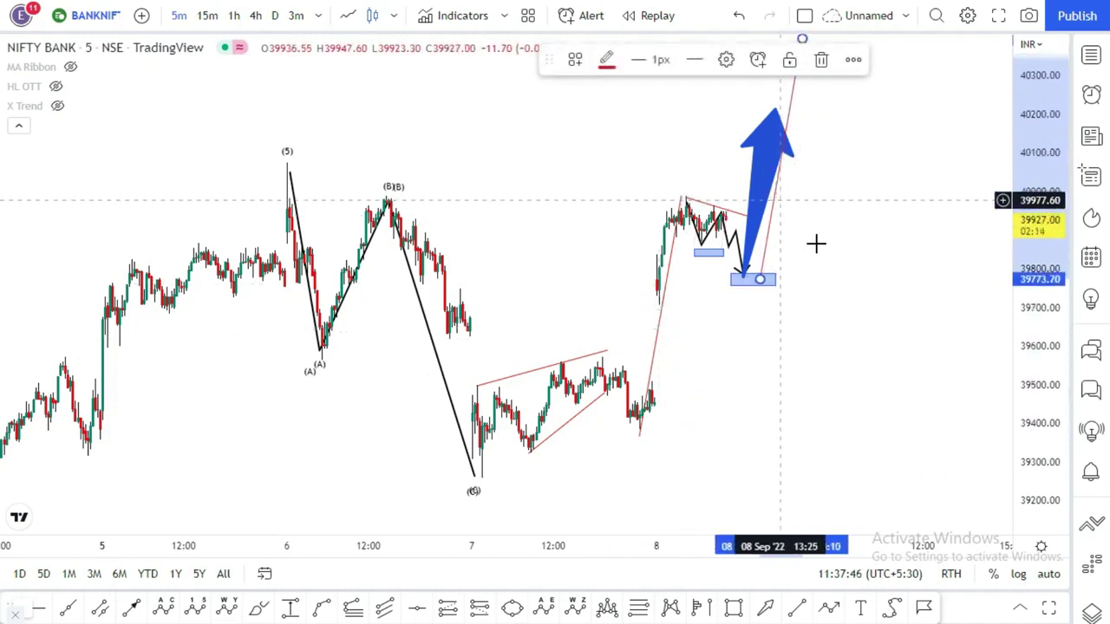
{"action": "left_click_drag", "start_coordinate": [793, 112], "coordinate": [771, 139]}
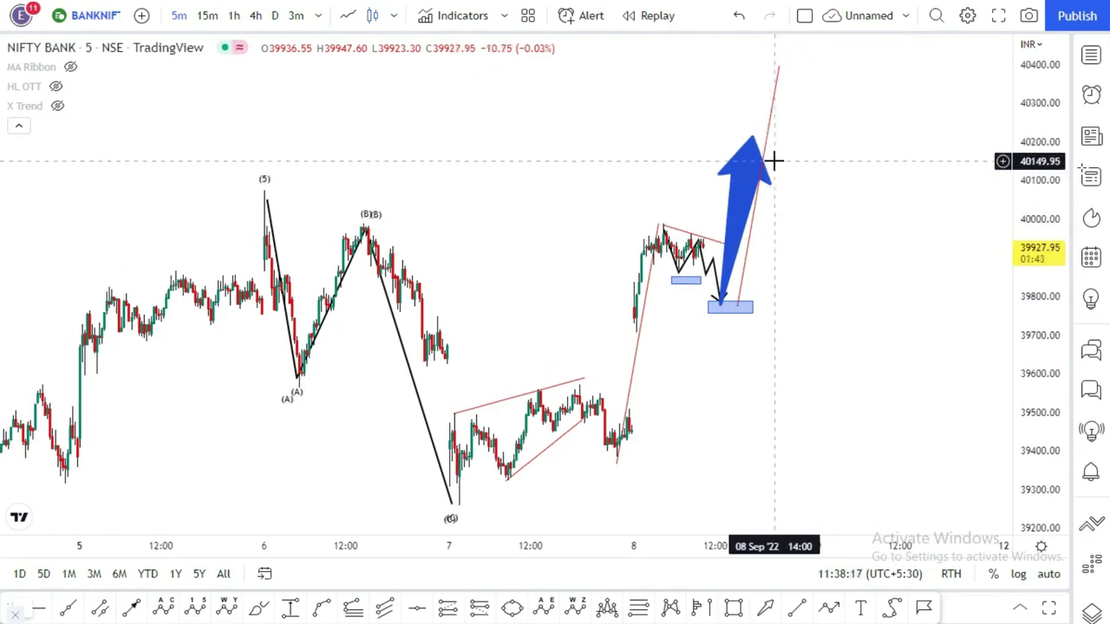
{"action": "left_click", "coordinate": [766, 160]}
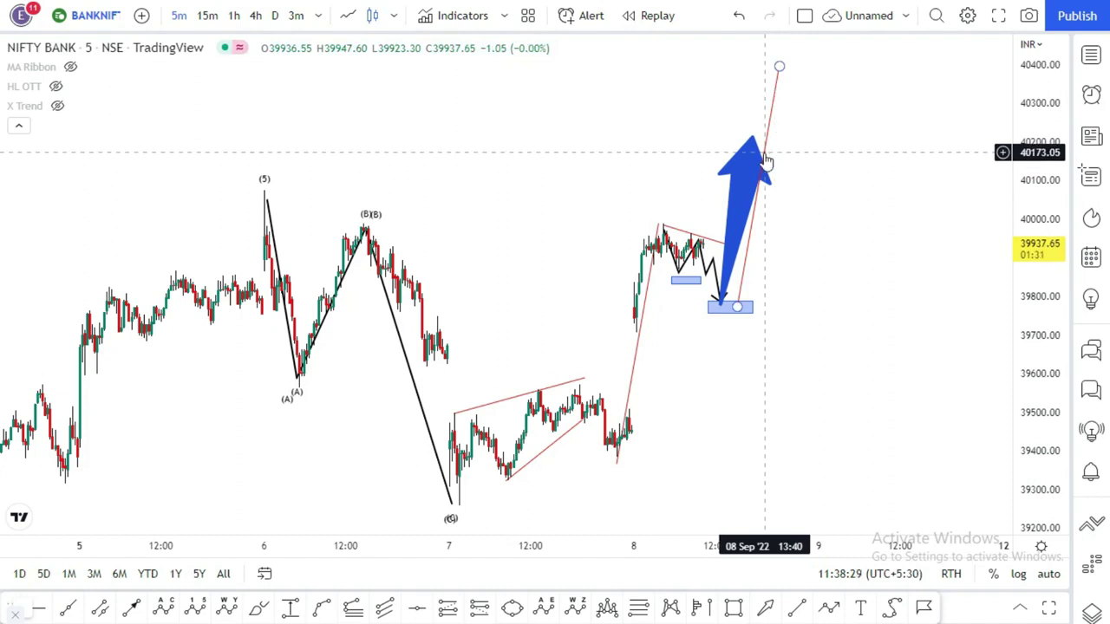
{"action": "key", "text": "Delete"}
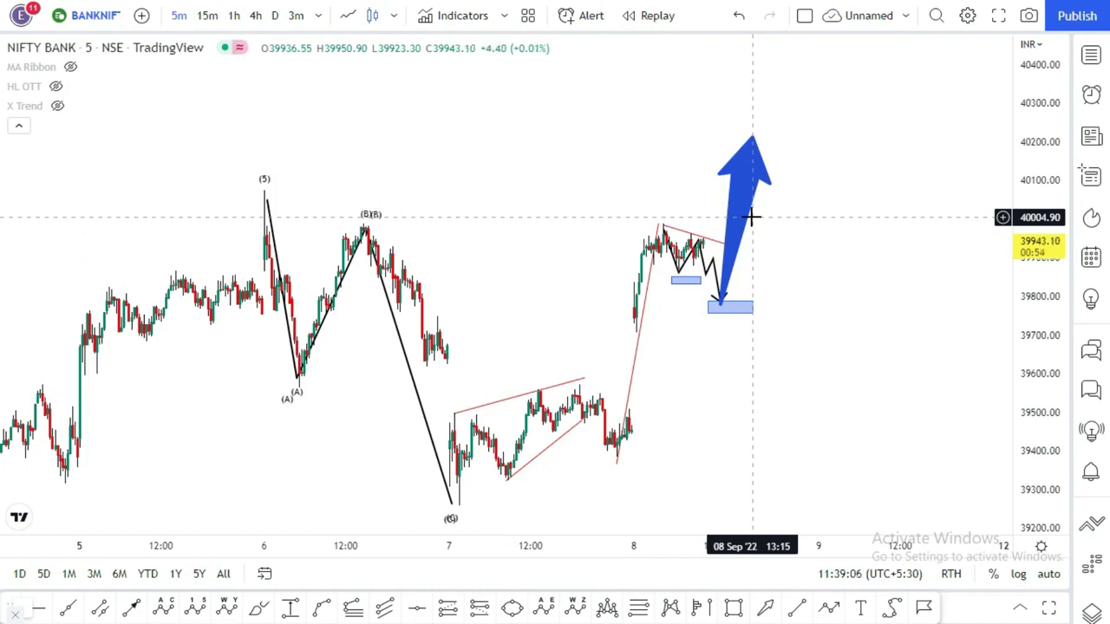
- Replace the large arrow with a small one from 39,637.10 to 39,748.50, and mark the 8 September highs with a thin rectangle
{"action": "left_click", "coordinate": [755, 183]}
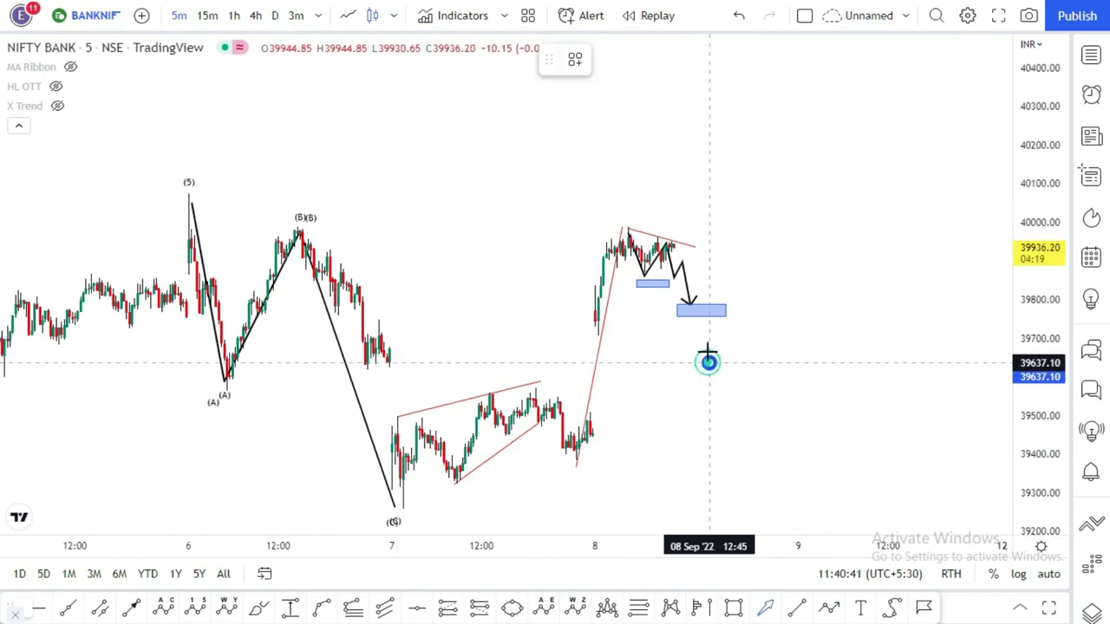
{"action": "left_click_drag", "start_coordinate": [707, 361], "coordinate": [693, 320]}
{"action": "left_click", "coordinate": [733, 608]}
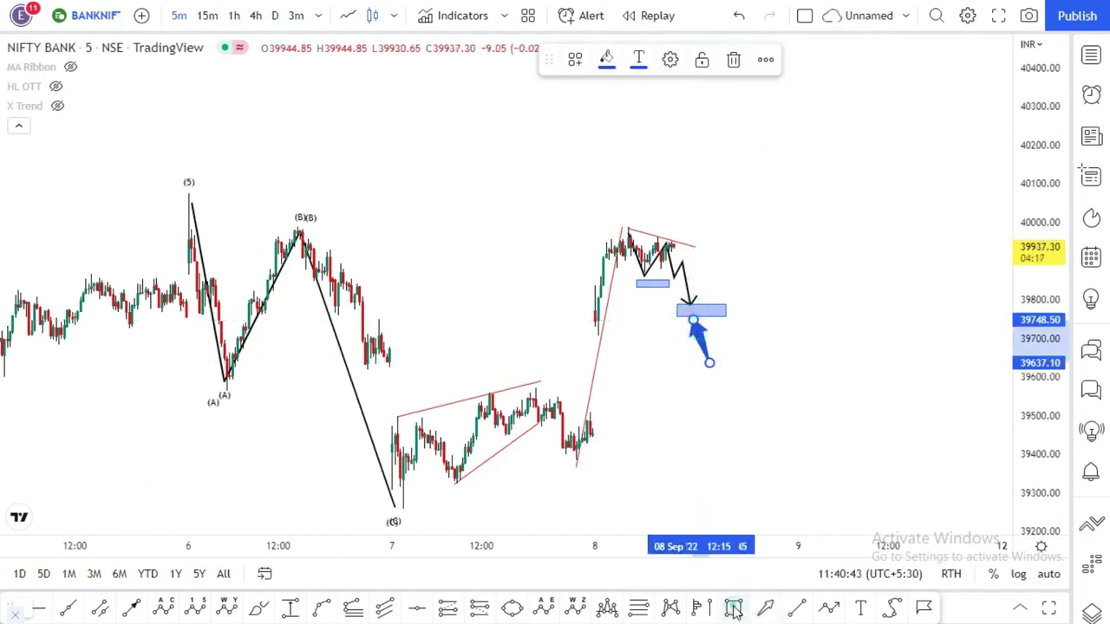
{"action": "left_click_drag", "start_coordinate": [612, 226], "coordinate": [734, 227]}
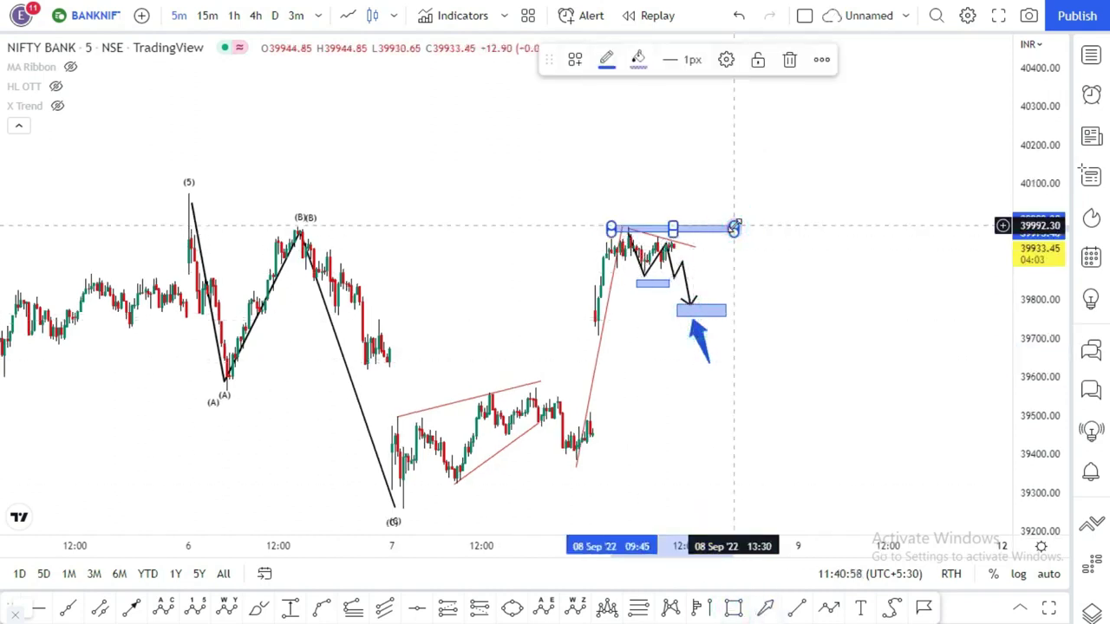
- Draw a trend line from 39,258.75 to 39,576.15 and duplicate it to run from the path's end at 39,784.25 up to 40,101.60
{"action": "left_click", "coordinate": [789, 609]}
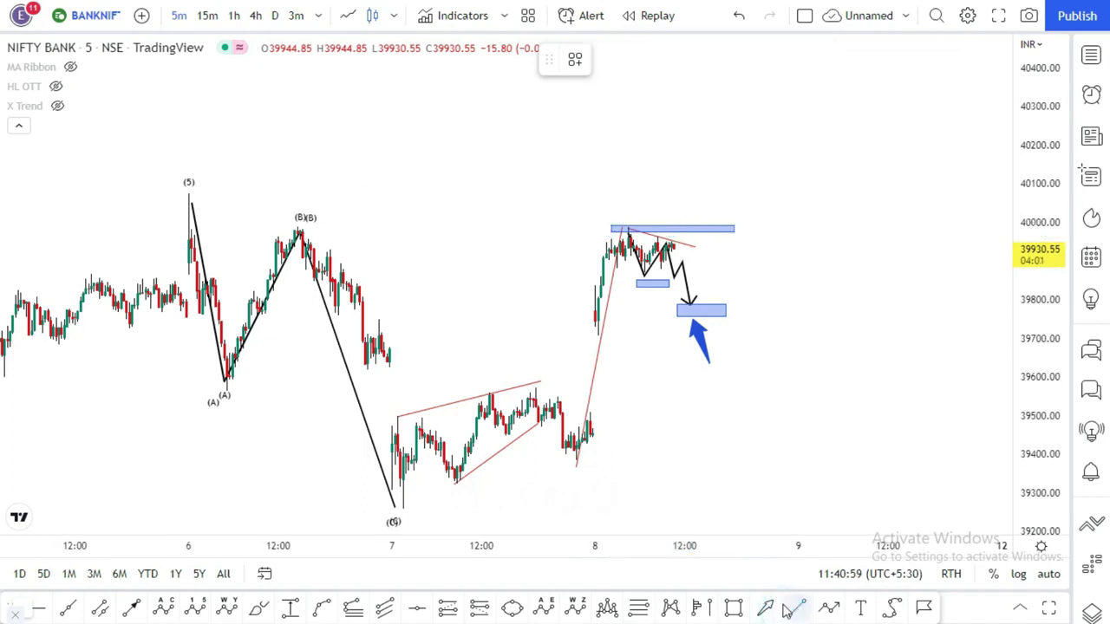
{"action": "left_click", "coordinate": [399, 509]}
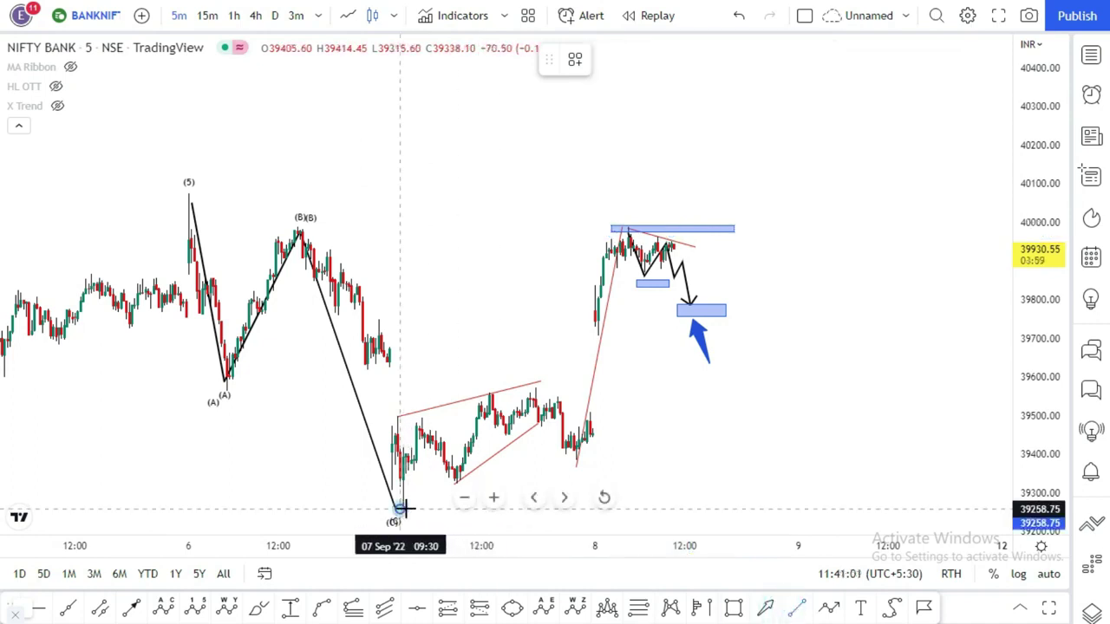
{"action": "left_click", "coordinate": [527, 385]}
{"action": "left_click_drag", "start_coordinate": [483, 427], "coordinate": [788, 227]}
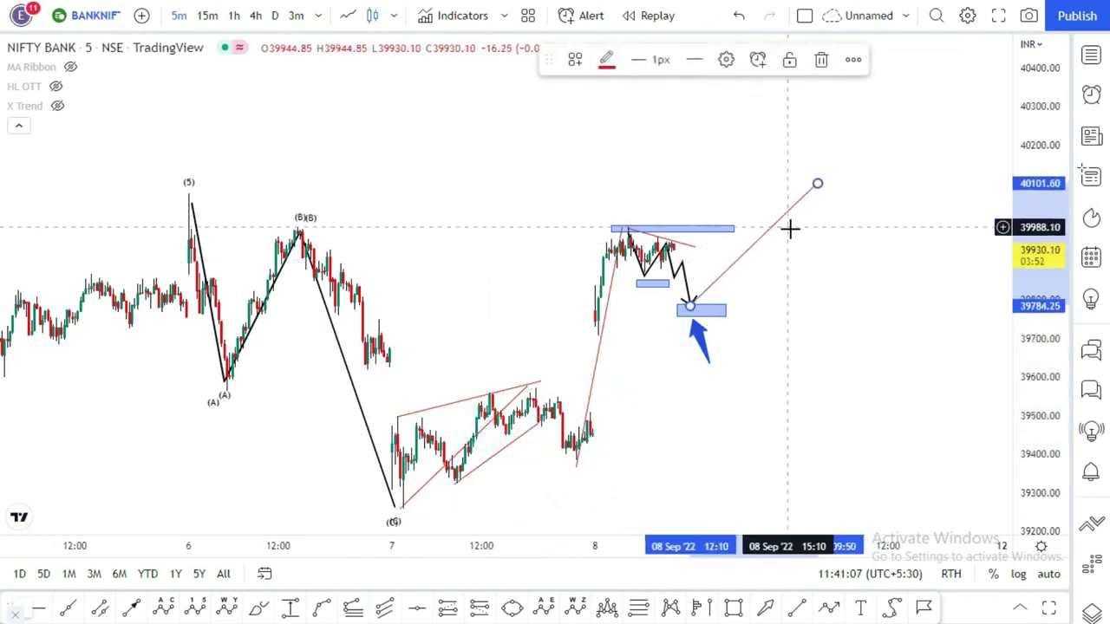
{"action": "key", "text": "ctrl+z"}
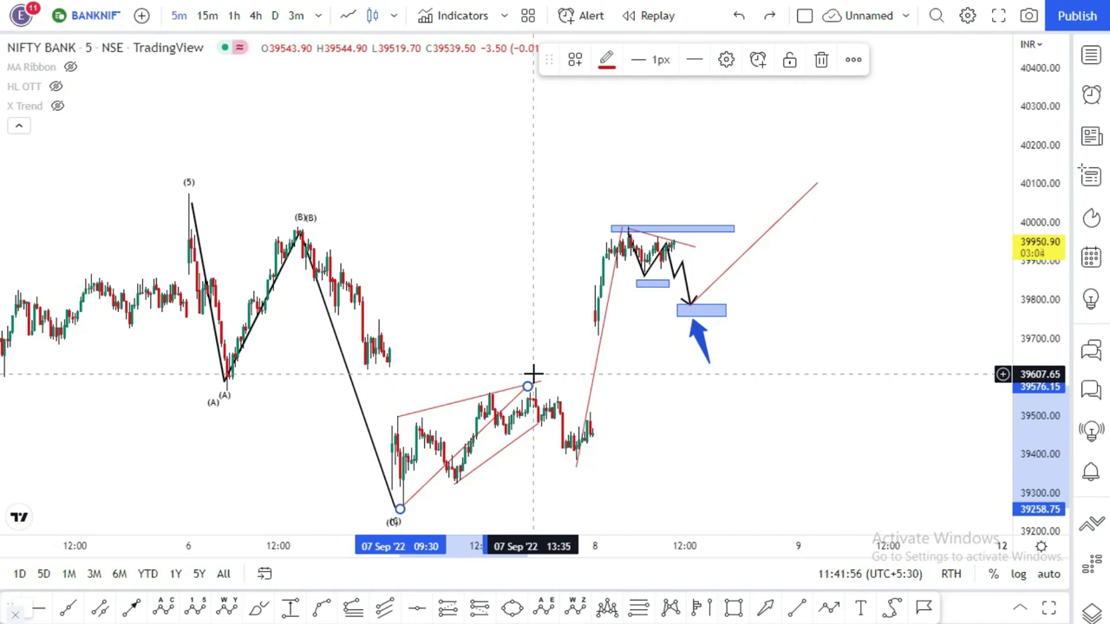
- Draw a five-wave Elliott impulse from 39,239.85 through 39,597.15, 39,361.75, 40,017.55 and 39,693.85 to about 40,164.65
{"action": "left_click", "coordinate": [195, 604]}
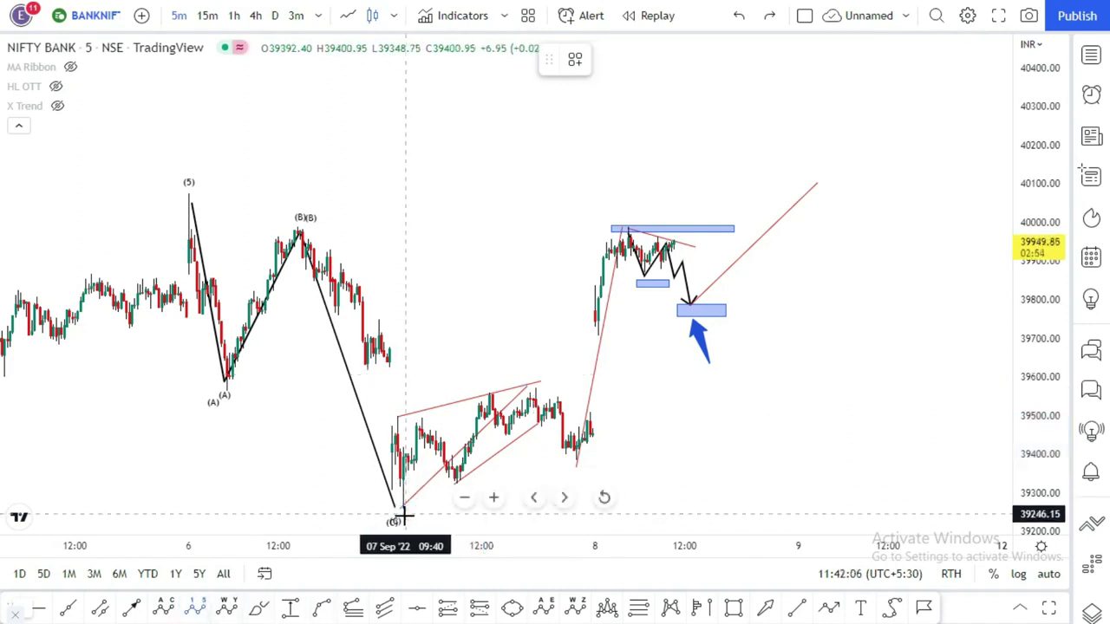
{"action": "left_click", "coordinate": [404, 516]}
{"action": "left_click", "coordinate": [524, 378]}
{"action": "left_click", "coordinate": [570, 468]}
{"action": "left_click", "coordinate": [622, 216]}
{"action": "left_click", "coordinate": [681, 339]}
{"action": "left_click", "coordinate": [825, 156]}
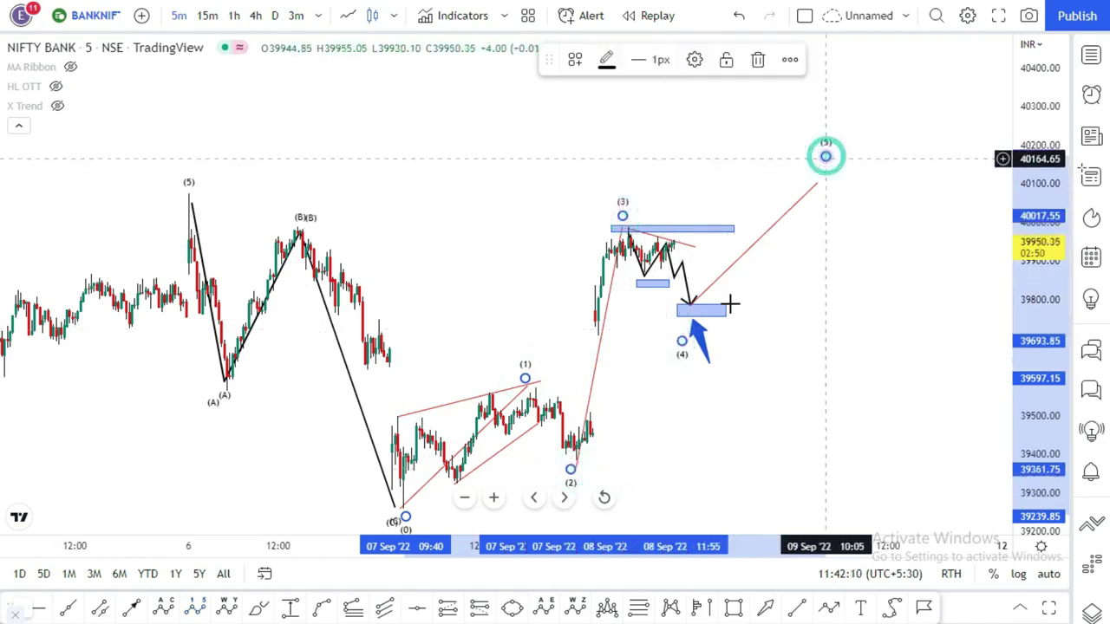
- Draw a trend line from 40,156.25 just below the wave (5) label down to the area above the wave (4) label
{"action": "left_click", "coordinate": [825, 162]}
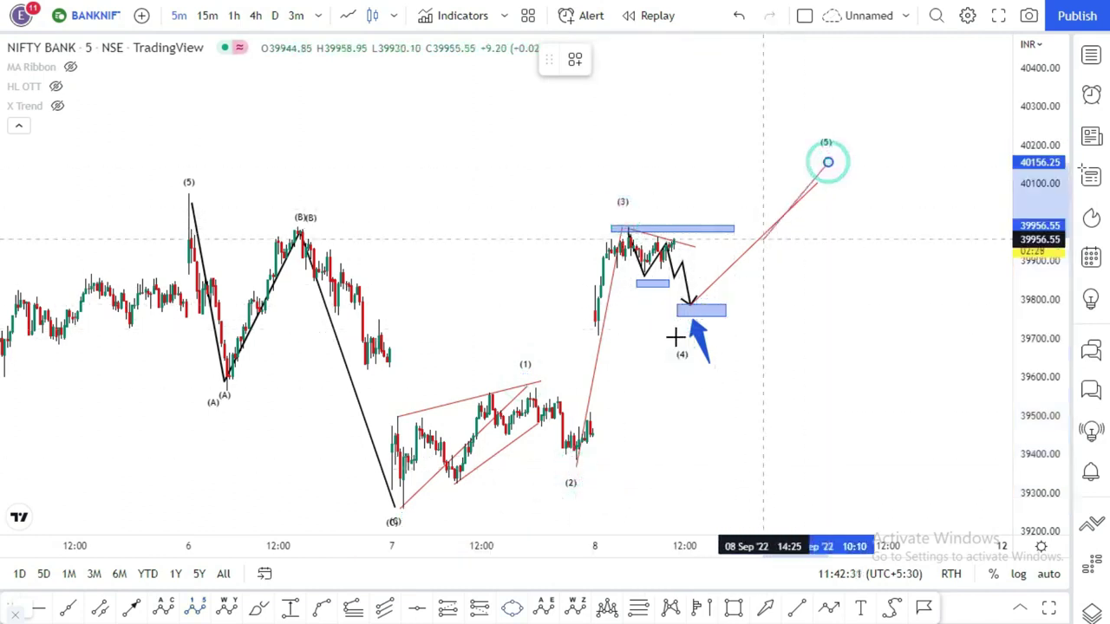
{"action": "left_click", "coordinate": [676, 322]}
{"action": "left_click", "coordinate": [725, 344]}
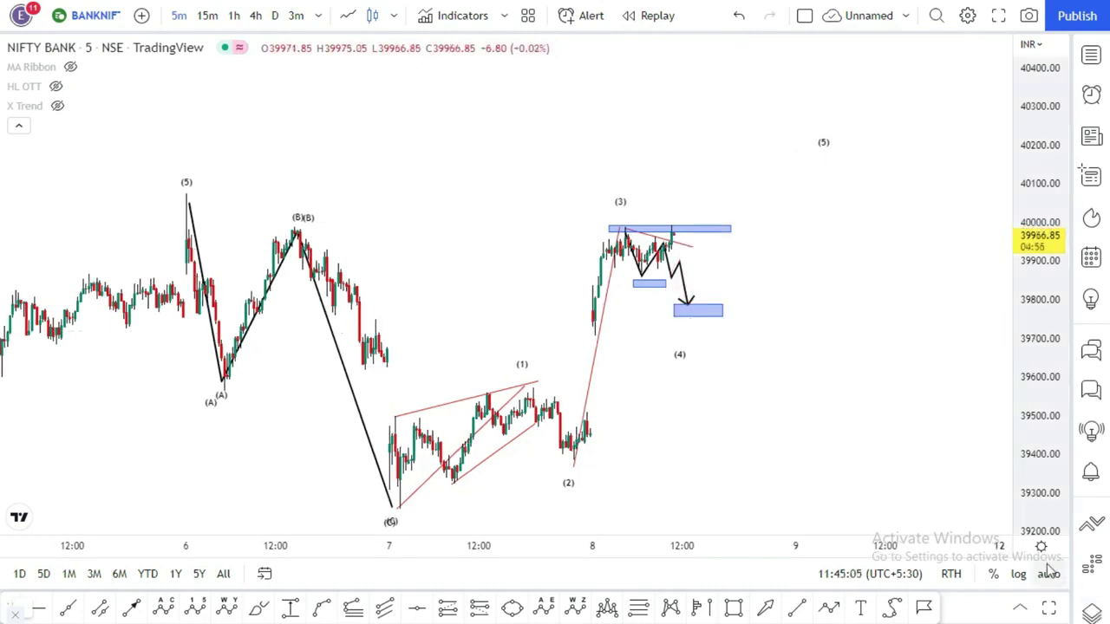
- Draw a trend-based Fibonacci extension from the wave (2) low at 39,384.05 to 39,988.15 and back to 39,759.00
{"action": "left_click", "coordinate": [352, 609]}
{"action": "left_click", "coordinate": [573, 460]}
{"action": "left_click", "coordinate": [623, 203]}
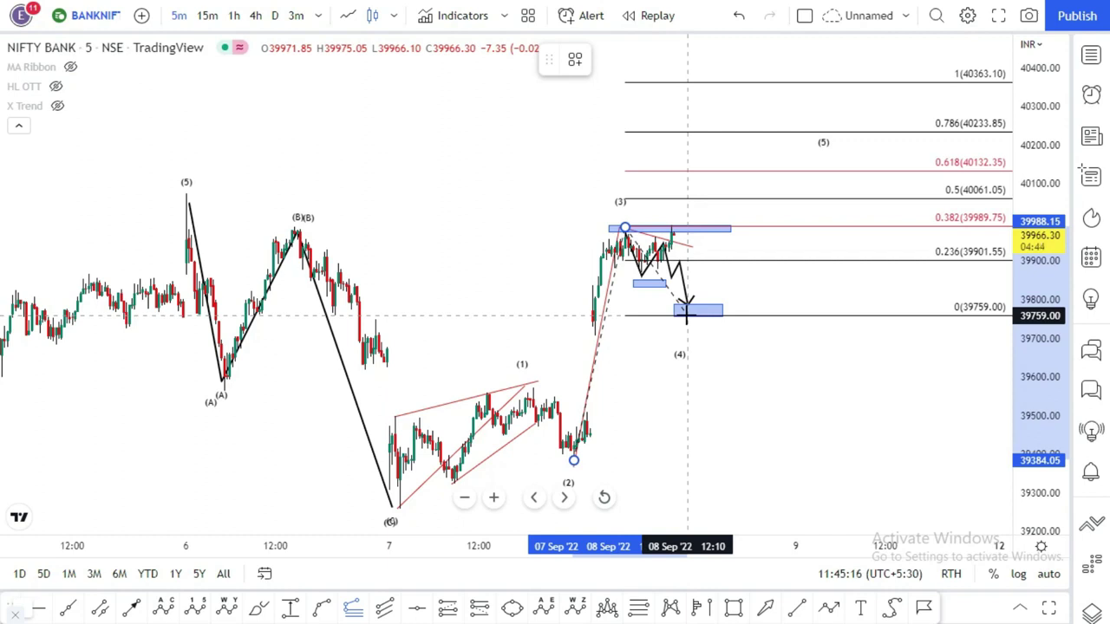
{"action": "left_click", "coordinate": [688, 315]}
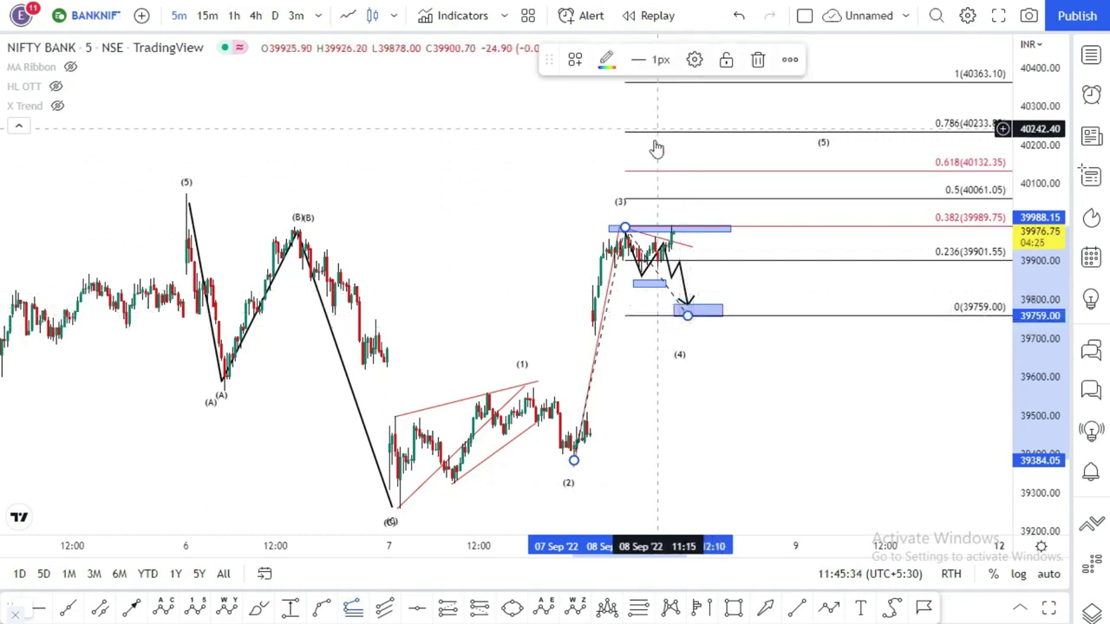
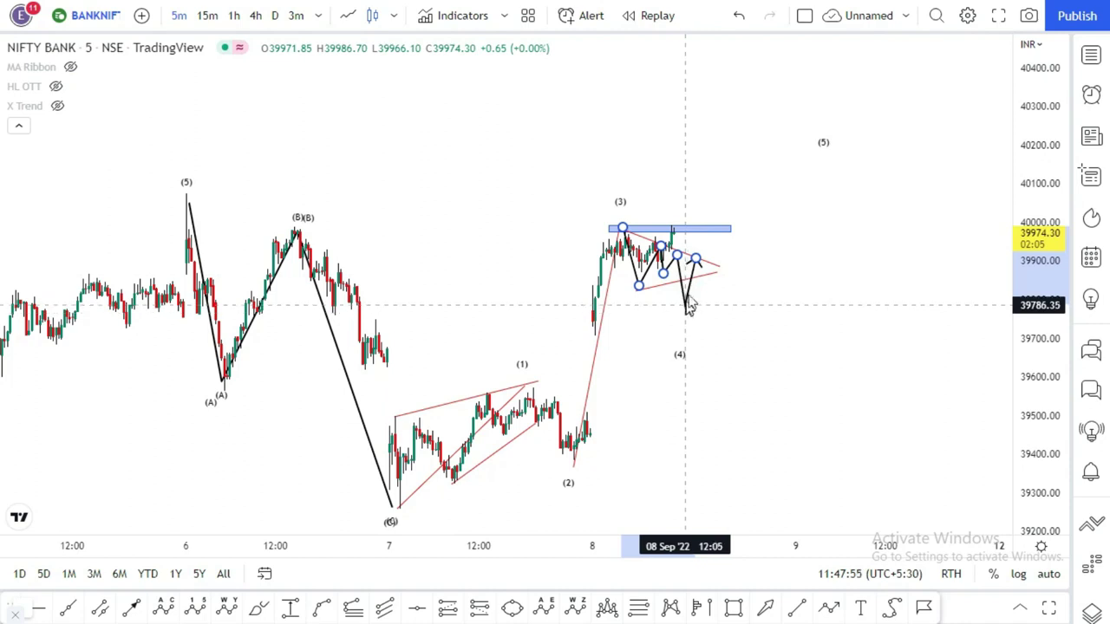
- Tilt the lower pattern line down to 39,759.00, duplicate the steep trend line up from 39,777.90, and clear these trial drawings
{"action": "left_click", "coordinate": [708, 272]}
{"action": "left_click_drag", "start_coordinate": [709, 276], "coordinate": [671, 314]}
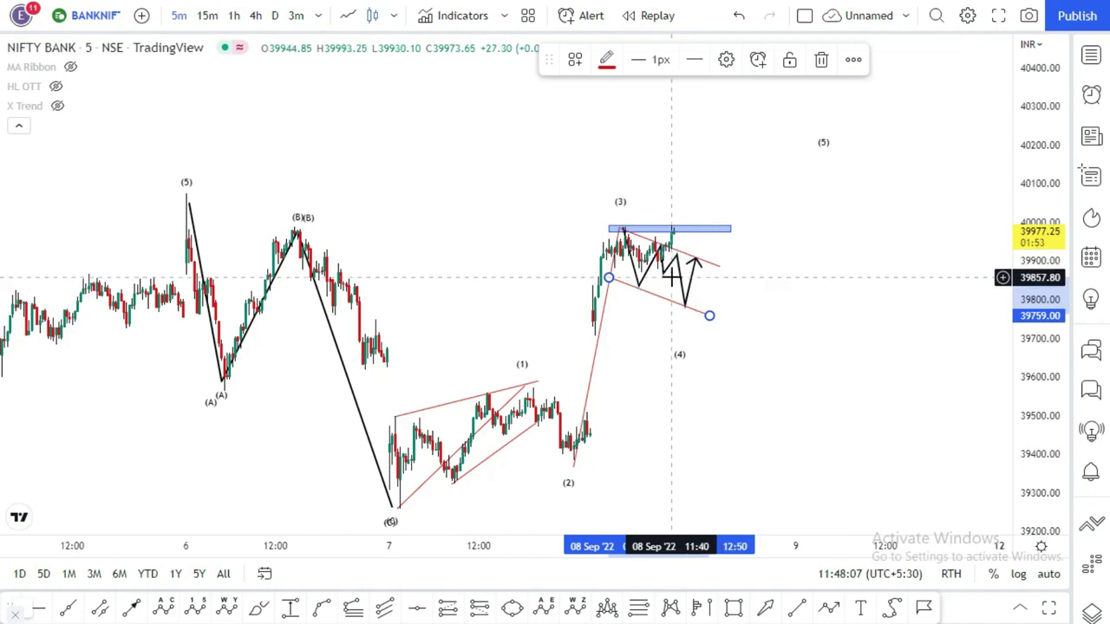
{"action": "left_click_drag", "start_coordinate": [592, 364], "coordinate": [718, 210]}
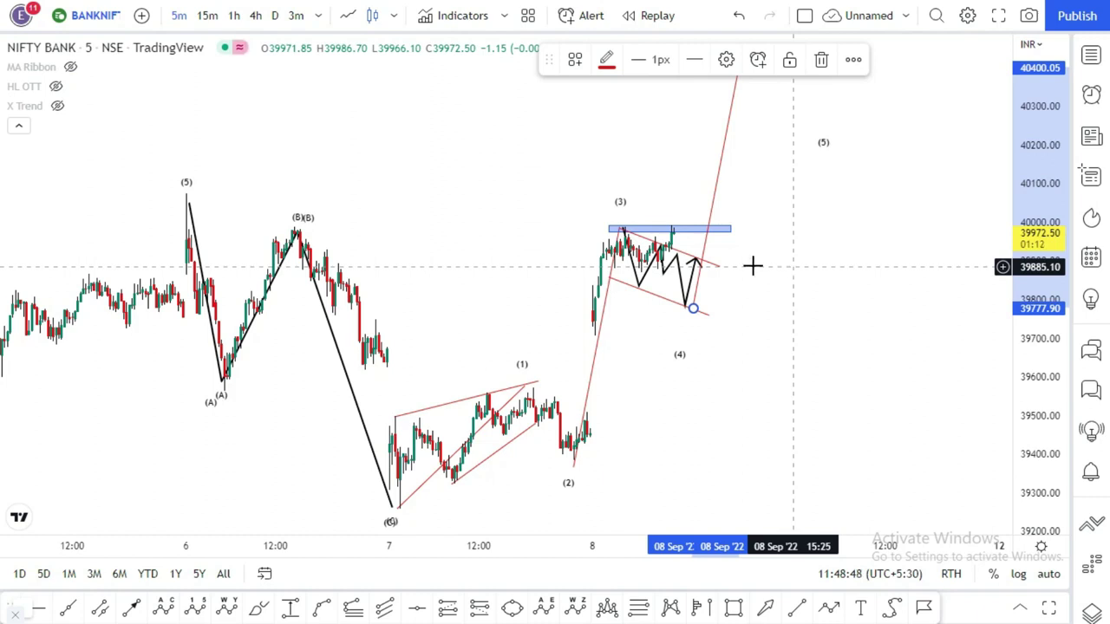
{"action": "key", "text": "Delete"}
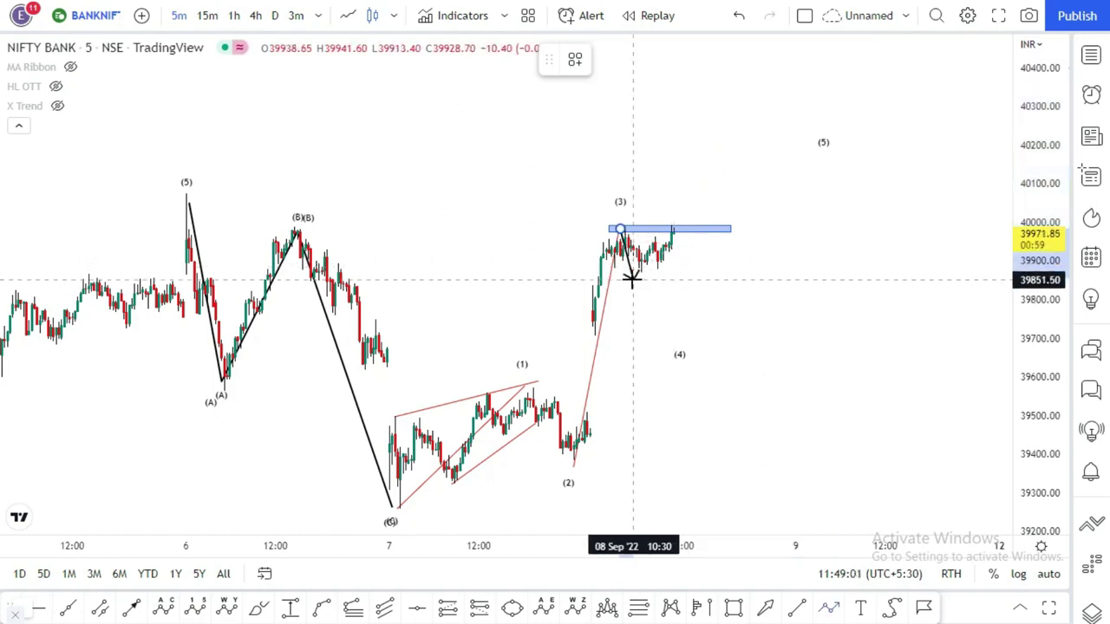
- Draw a zigzag path from the 8 September high through swings near 39,850 and 39,785, ending with a rise to about 40,110
{"action": "left_click", "coordinate": [630, 279]}
{"action": "left_click", "coordinate": [646, 253]}
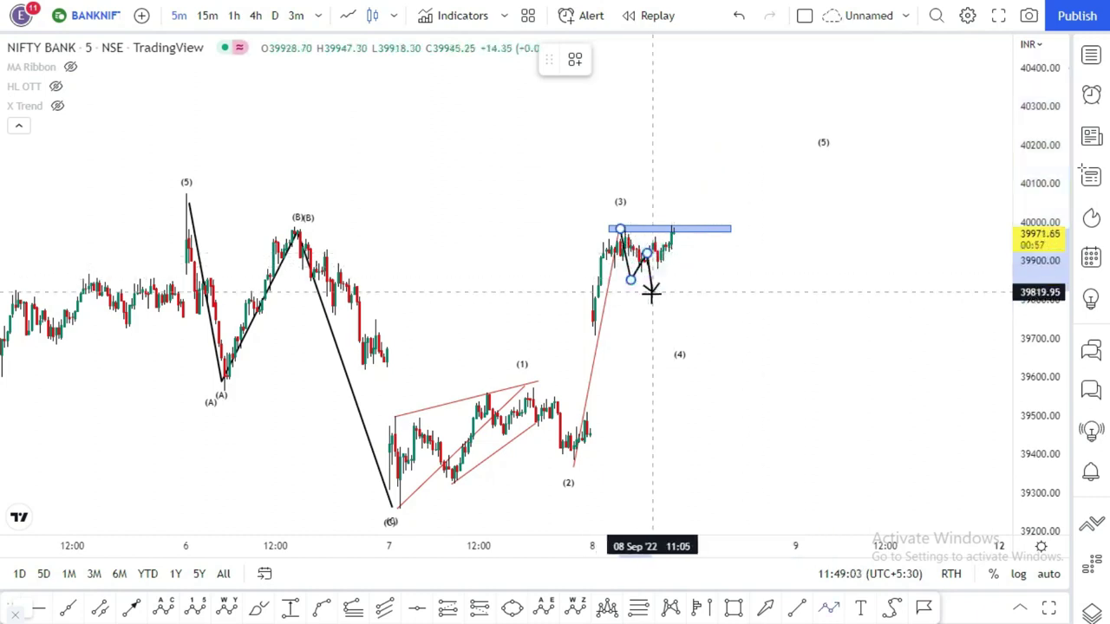
{"action": "left_click", "coordinate": [652, 304]}
{"action": "left_click", "coordinate": [663, 264]}
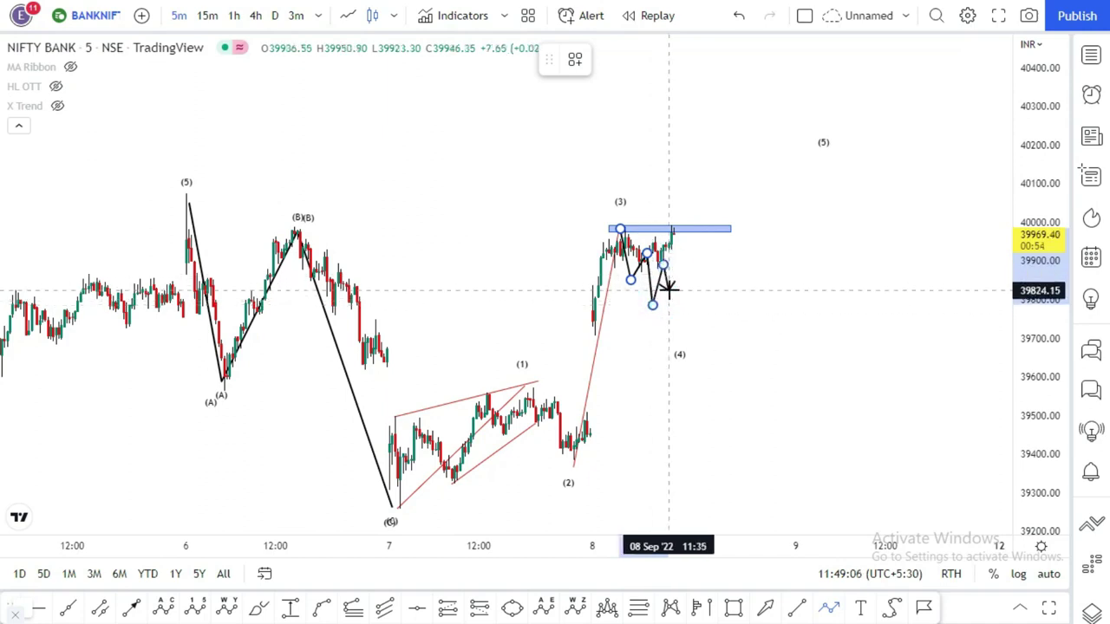
{"action": "left_click", "coordinate": [668, 291]}
{"action": "left_click", "coordinate": [685, 232]}
{"action": "double_click", "coordinate": [692, 245]}
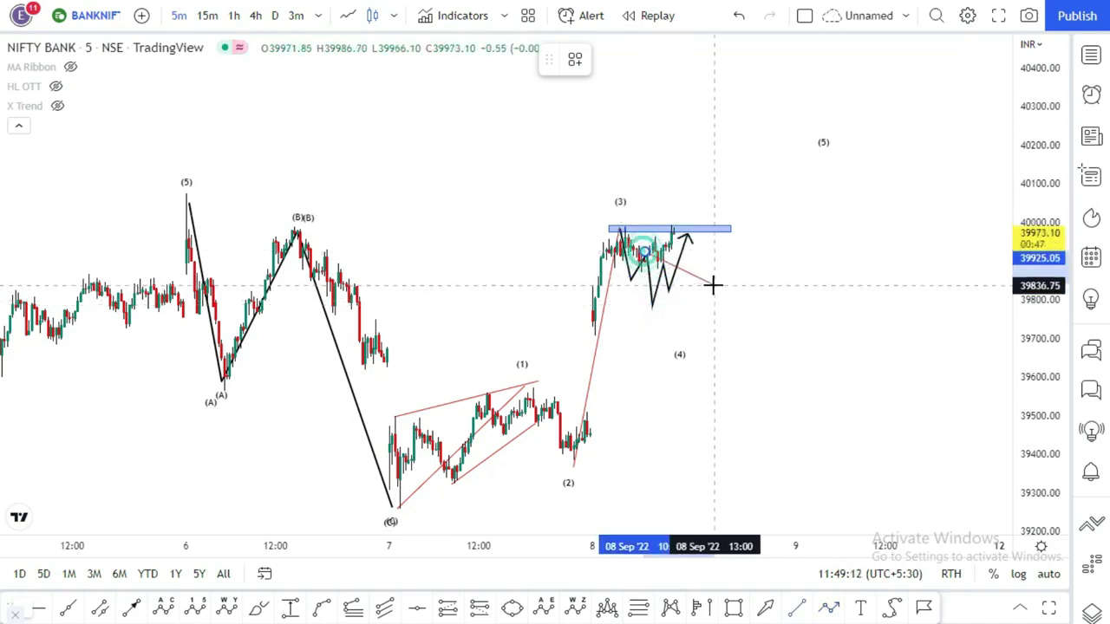
{"action": "left_click_drag", "start_coordinate": [685, 232], "coordinate": [695, 182]}
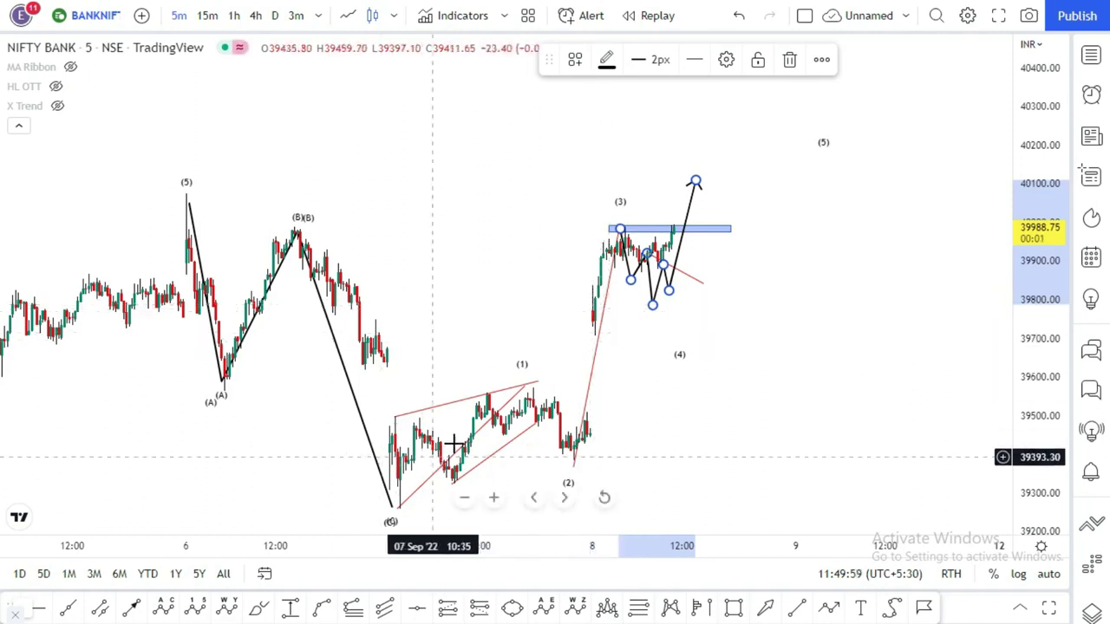
- Duplicate the trend line inside wave (1) to start at 39,784.25 and rise to about 40,100
{"action": "left_click", "coordinate": [477, 426]}
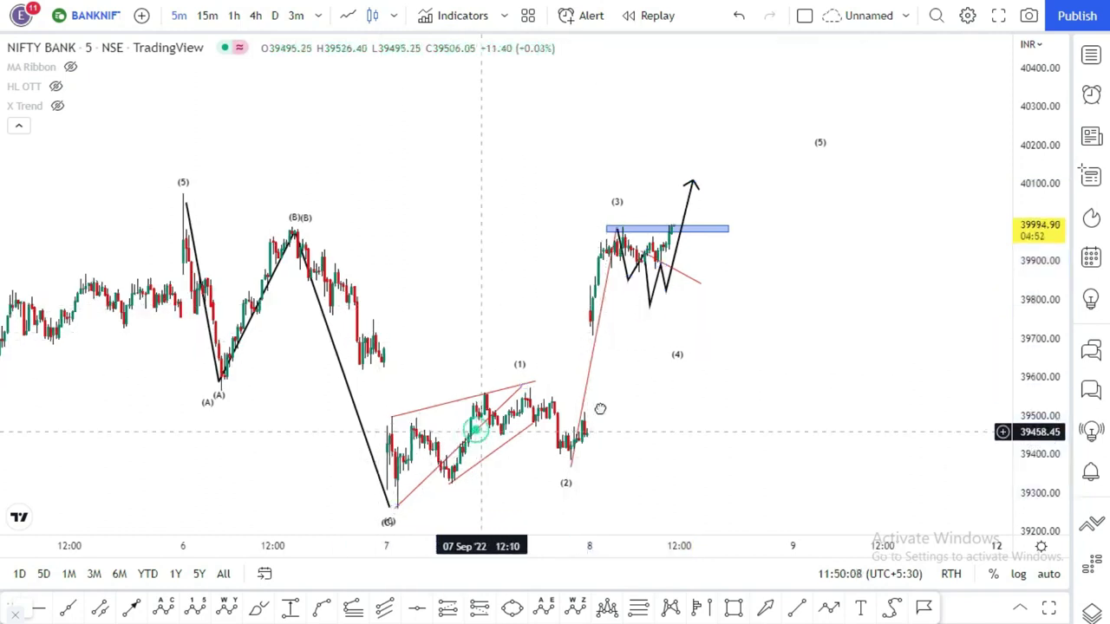
{"action": "left_click", "coordinate": [658, 305]}
{"action": "left_click", "coordinate": [785, 183]}
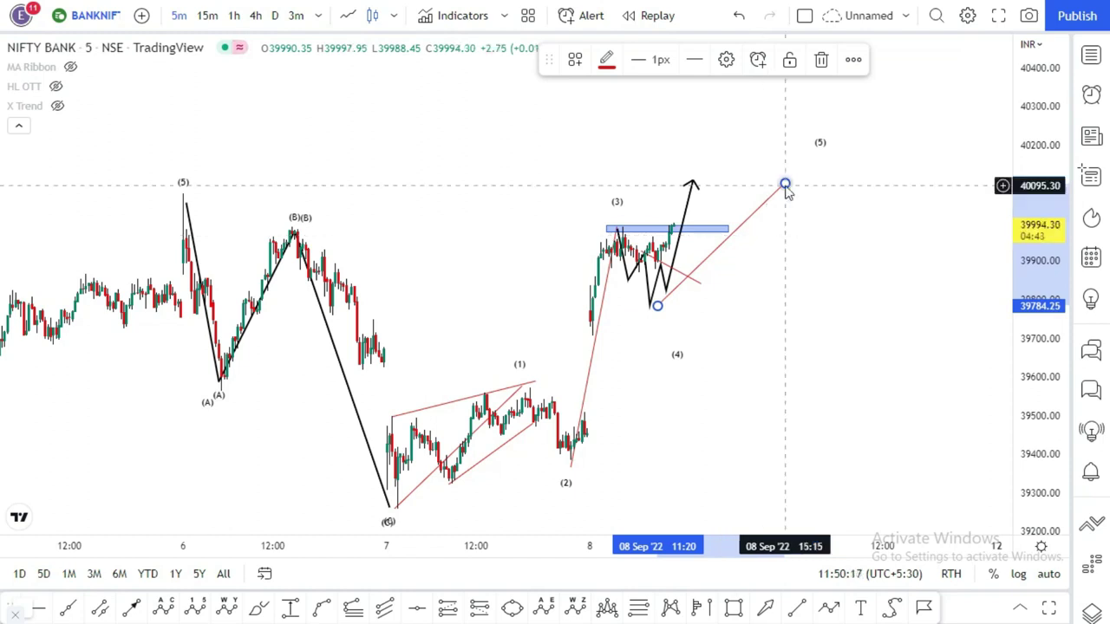
{"action": "left_click", "coordinate": [799, 279]}
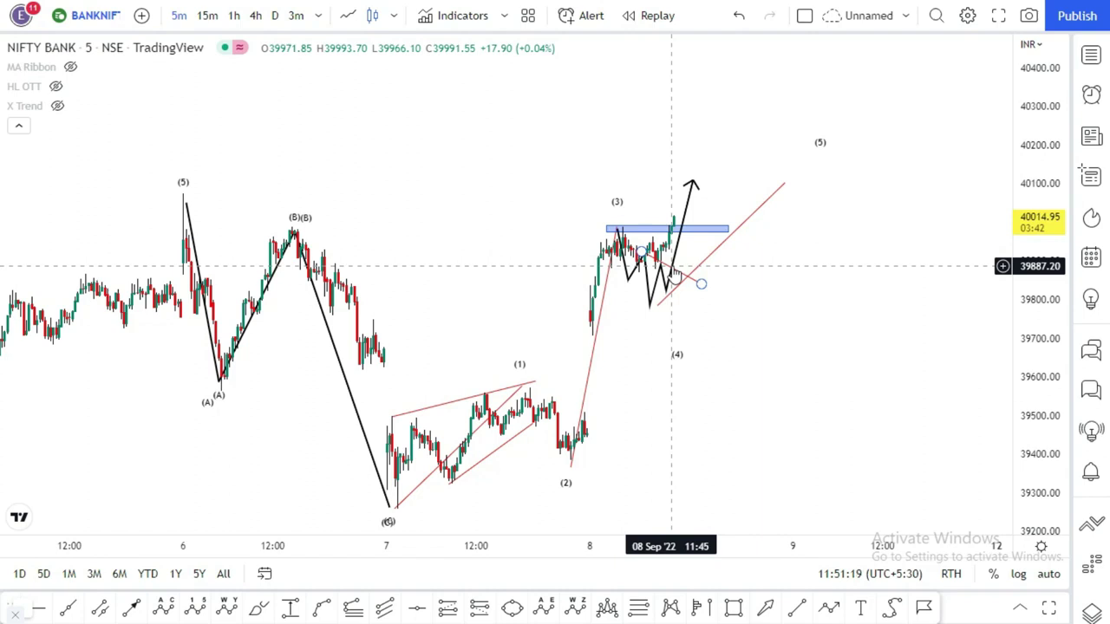
- Switch to the 1-minute chart and draw a descending trend line across the 8 September highs from 39,982.00 to 39,945.15
{"action": "left_click", "coordinate": [318, 15]}
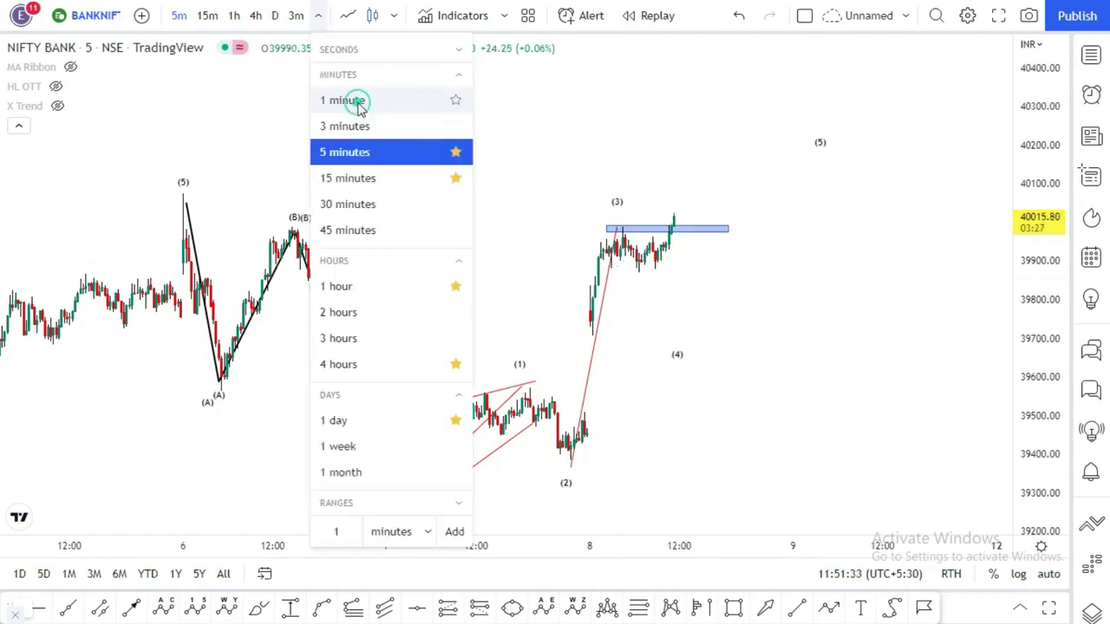
{"action": "left_click", "coordinate": [347, 101]}
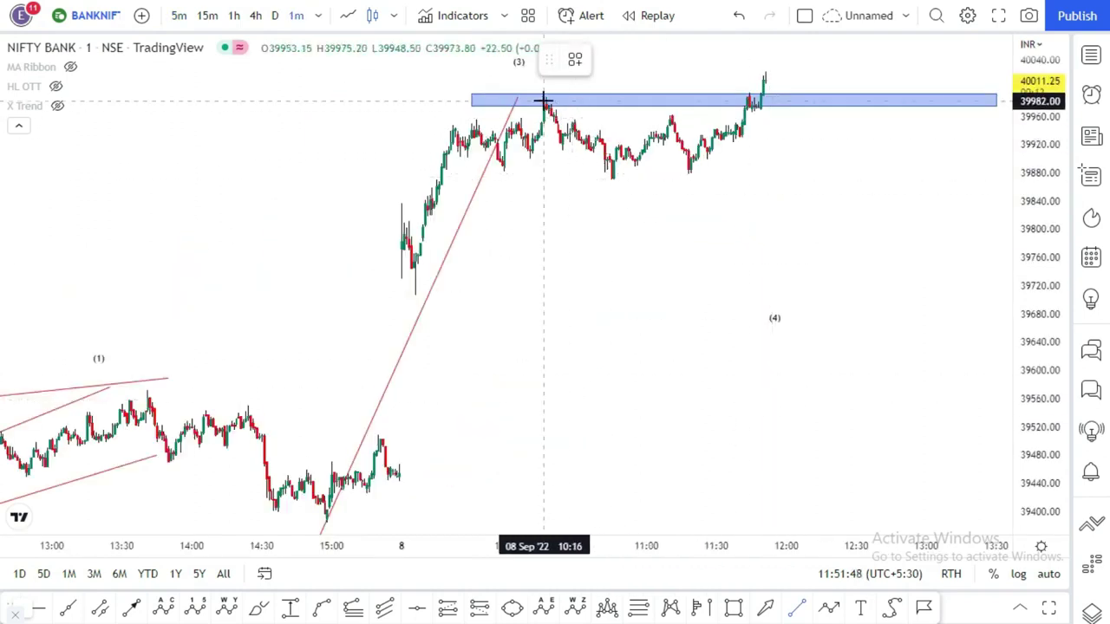
{"action": "left_click", "coordinate": [544, 100]}
{"action": "left_click", "coordinate": [775, 127]}
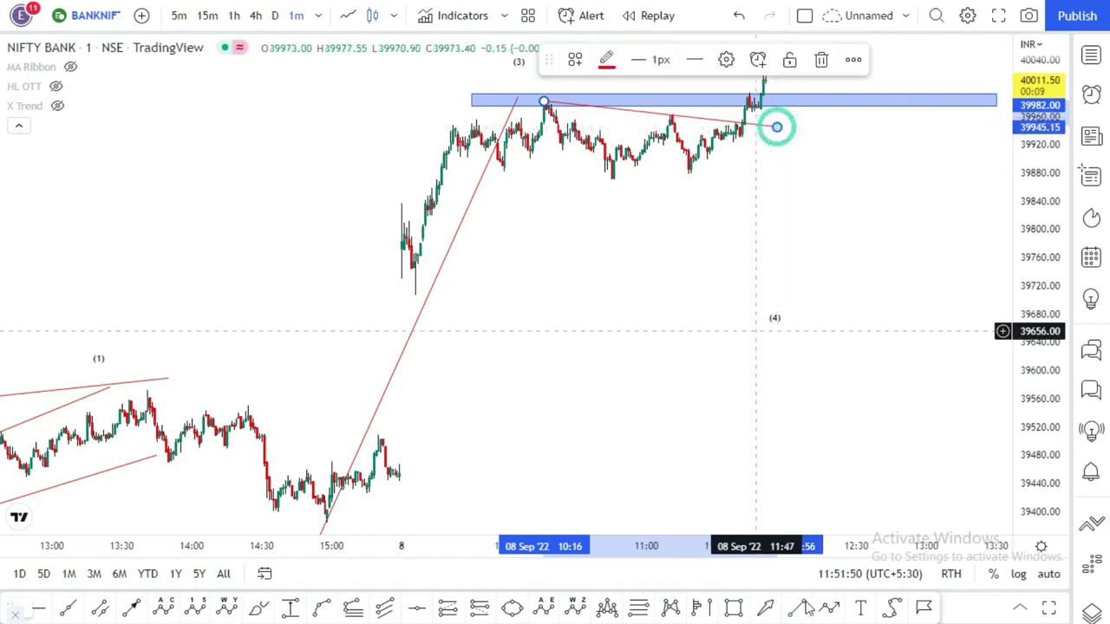
- Draw a rising trend line under the consolidation lows from 39,866.80 to 39,885.25, and return to the 5-minute chart
{"action": "left_click", "coordinate": [606, 181]}
{"action": "left_click", "coordinate": [735, 169]}
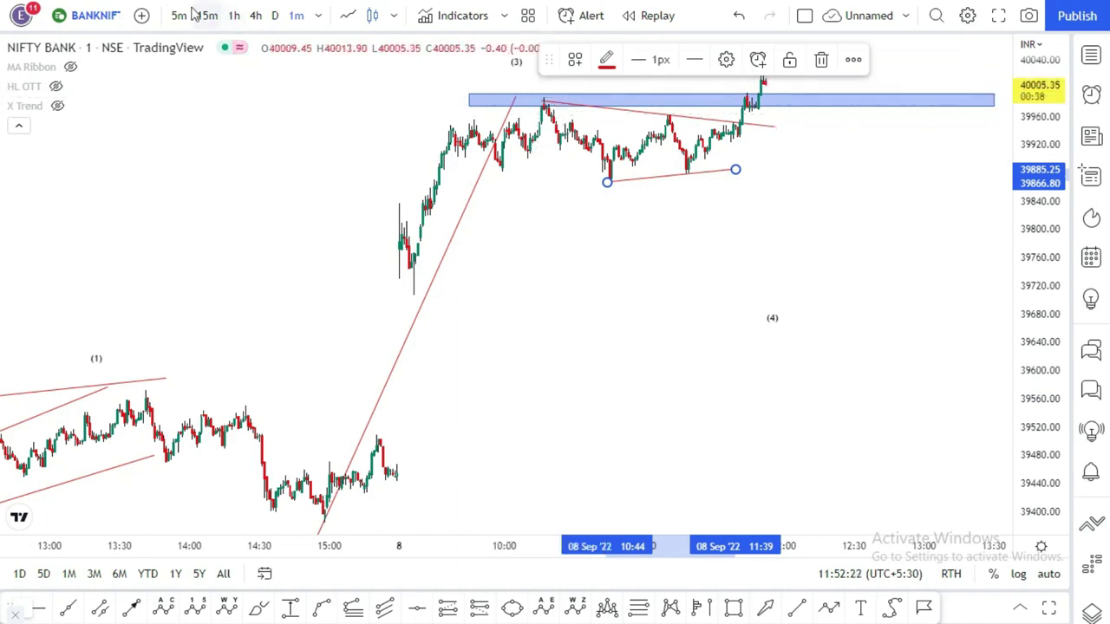
{"action": "left_click", "coordinate": [180, 18]}
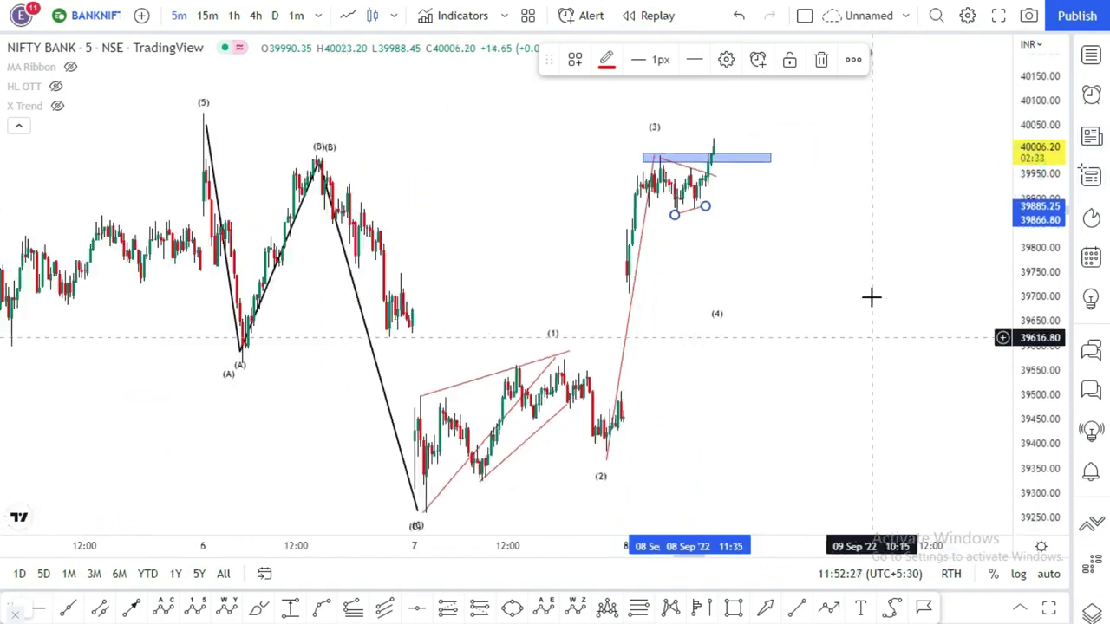
- Duplicate the steep trend line and the wave (1) trend line upward from the consolidation's last low, the latter ending at 40,196.50
{"action": "mouse_move", "coordinate": [553, 359]}
{"action": "left_mouse_down"}
{"action": "mouse_move", "coordinate": [647, 287]}
{"action": "mouse_move", "coordinate": [649, 151]}
{"action": "left_mouse_up"}
{"action": "left_click", "coordinate": [430, 432]}
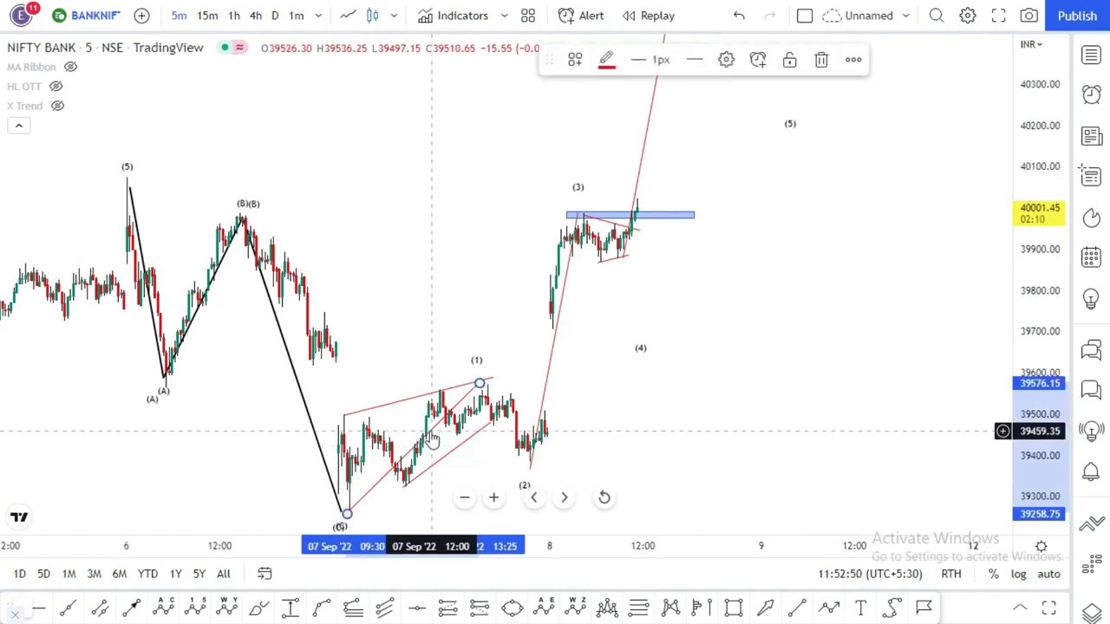
{"action": "mouse_move", "coordinate": [431, 439]}
{"action": "left_mouse_down"}
{"action": "mouse_move", "coordinate": [736, 165]}
{"action": "mouse_move", "coordinate": [719, 176]}
{"action": "left_mouse_up"}
- Draw a trend-based Fibonacci extension from 39,384.05 to 39,988.15 and back to the consolidation low at 39,870.00
{"action": "left_click", "coordinate": [540, 466]}
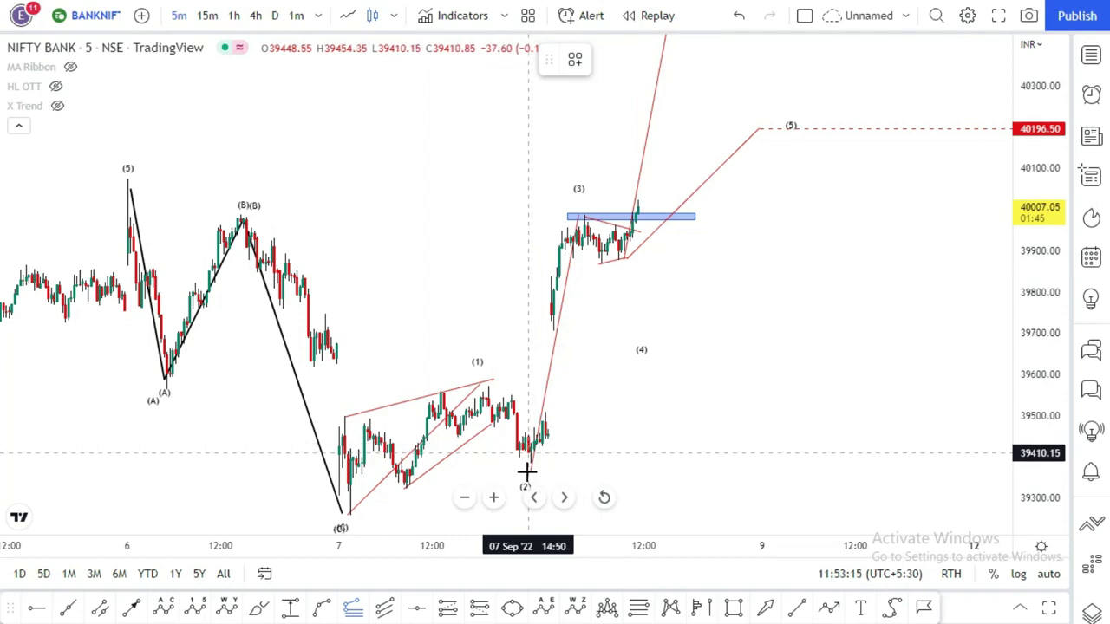
{"action": "left_click", "coordinate": [531, 464]}
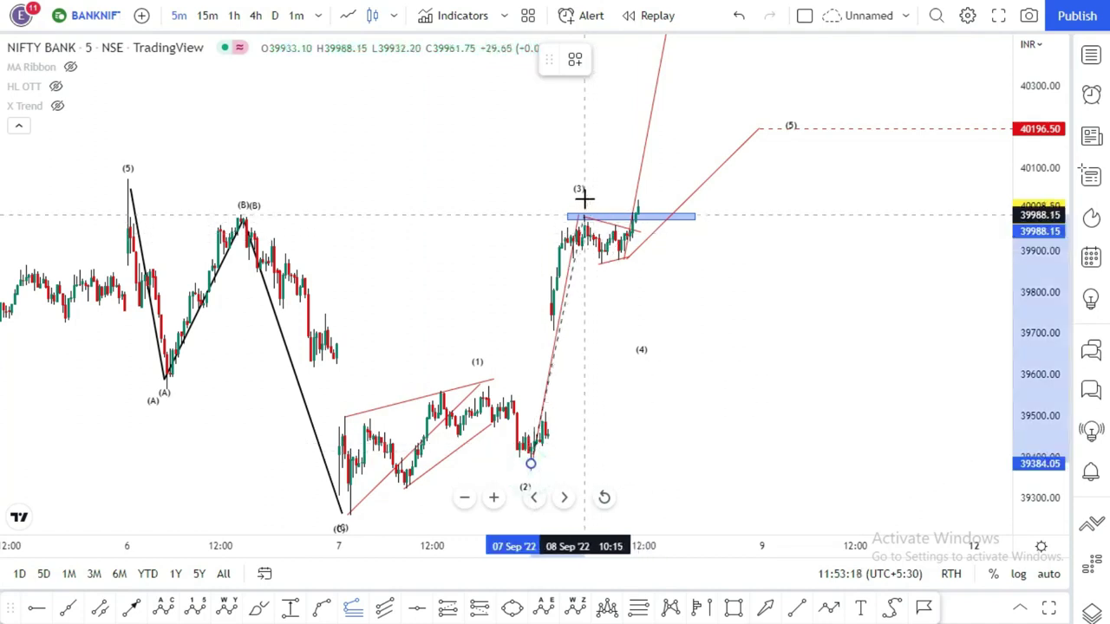
{"action": "left_click", "coordinate": [599, 277]}
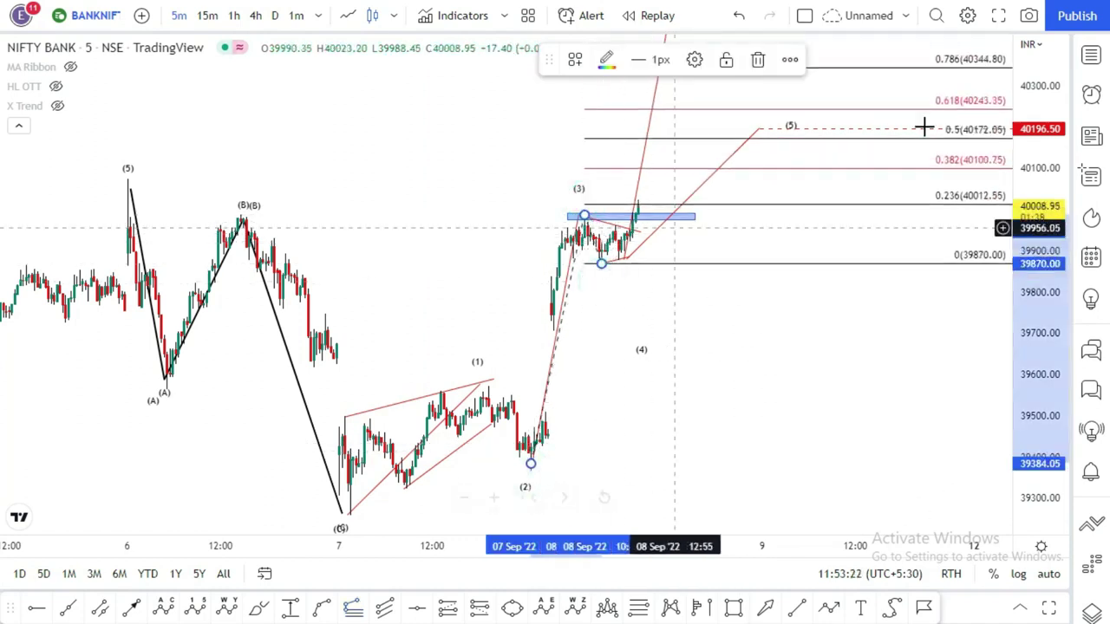
- Place a horizontal ray at the 0.786 extension level, 40,344.75, and label it "ext 78%"
{"action": "left_click_drag", "start_coordinate": [806, 347], "coordinate": [792, 381]}
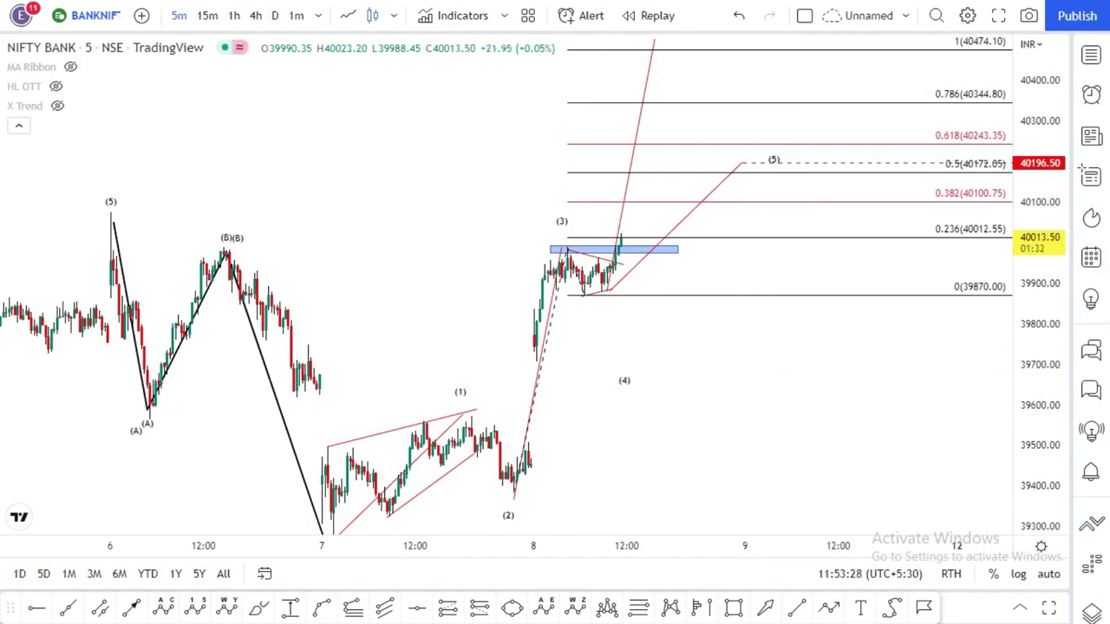
{"action": "key", "text": "alt+j"}
{"action": "left_click", "coordinate": [636, 102]}
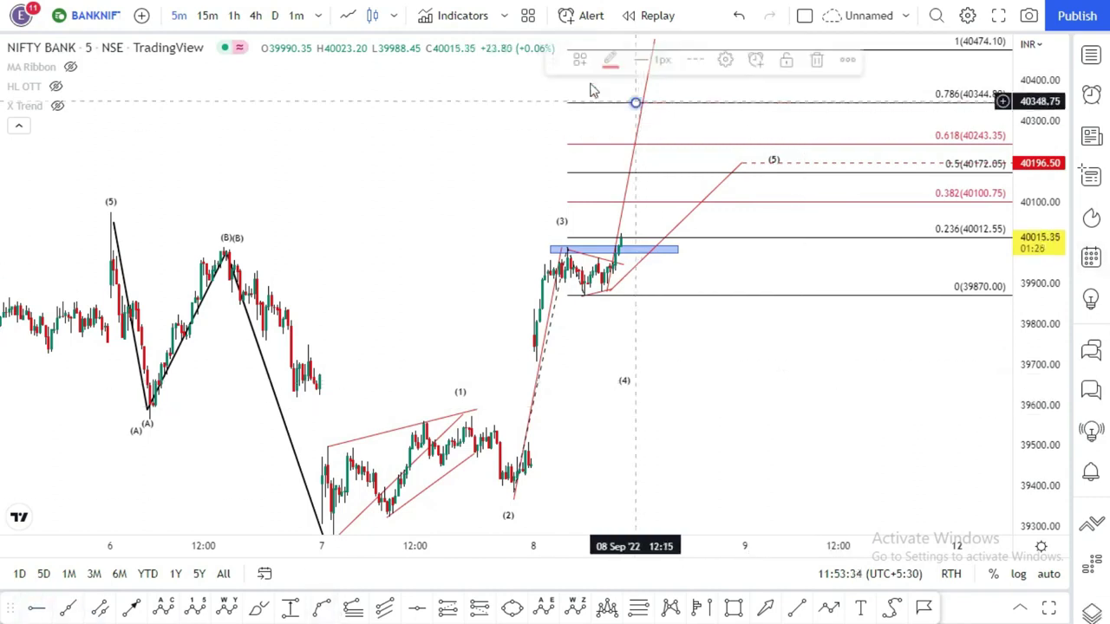
{"action": "type", "text": "ext 78%"}
{"action": "left_click", "coordinate": [671, 461]}
- Place a horizontal ray at the steep projection line's upper end, 40,500.90, and label it "pattern target"
{"action": "left_click_drag", "start_coordinate": [844, 382], "coordinate": [825, 430]}
{"action": "key", "text": "alt+j"}
{"action": "left_click", "coordinate": [634, 87]}
{"action": "type", "text": "pattern target"}
{"action": "left_click", "coordinate": [670, 460]}
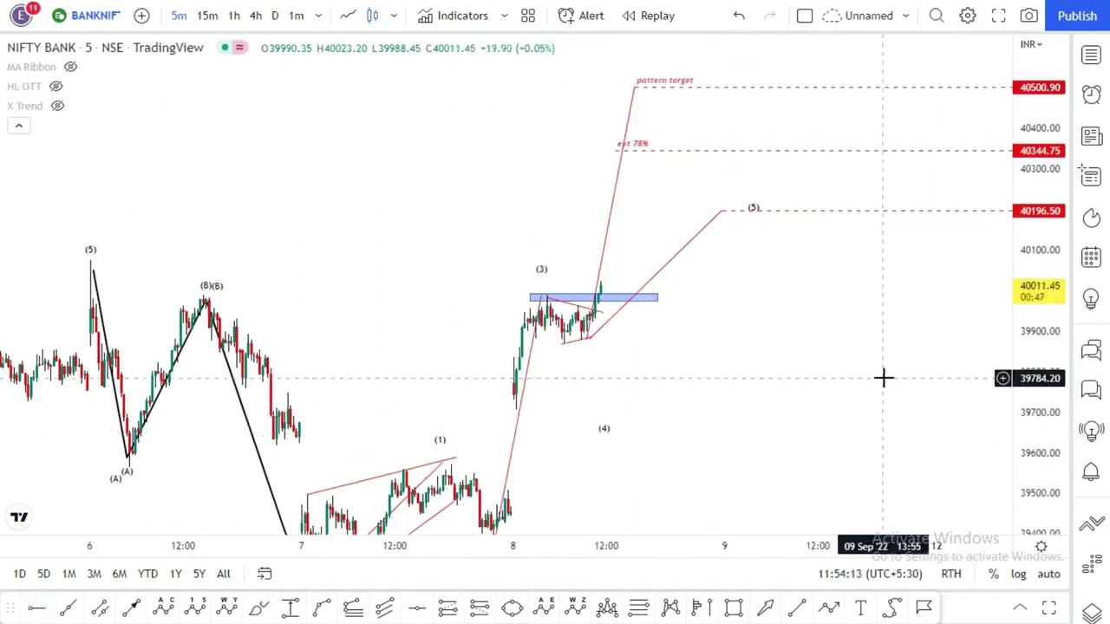